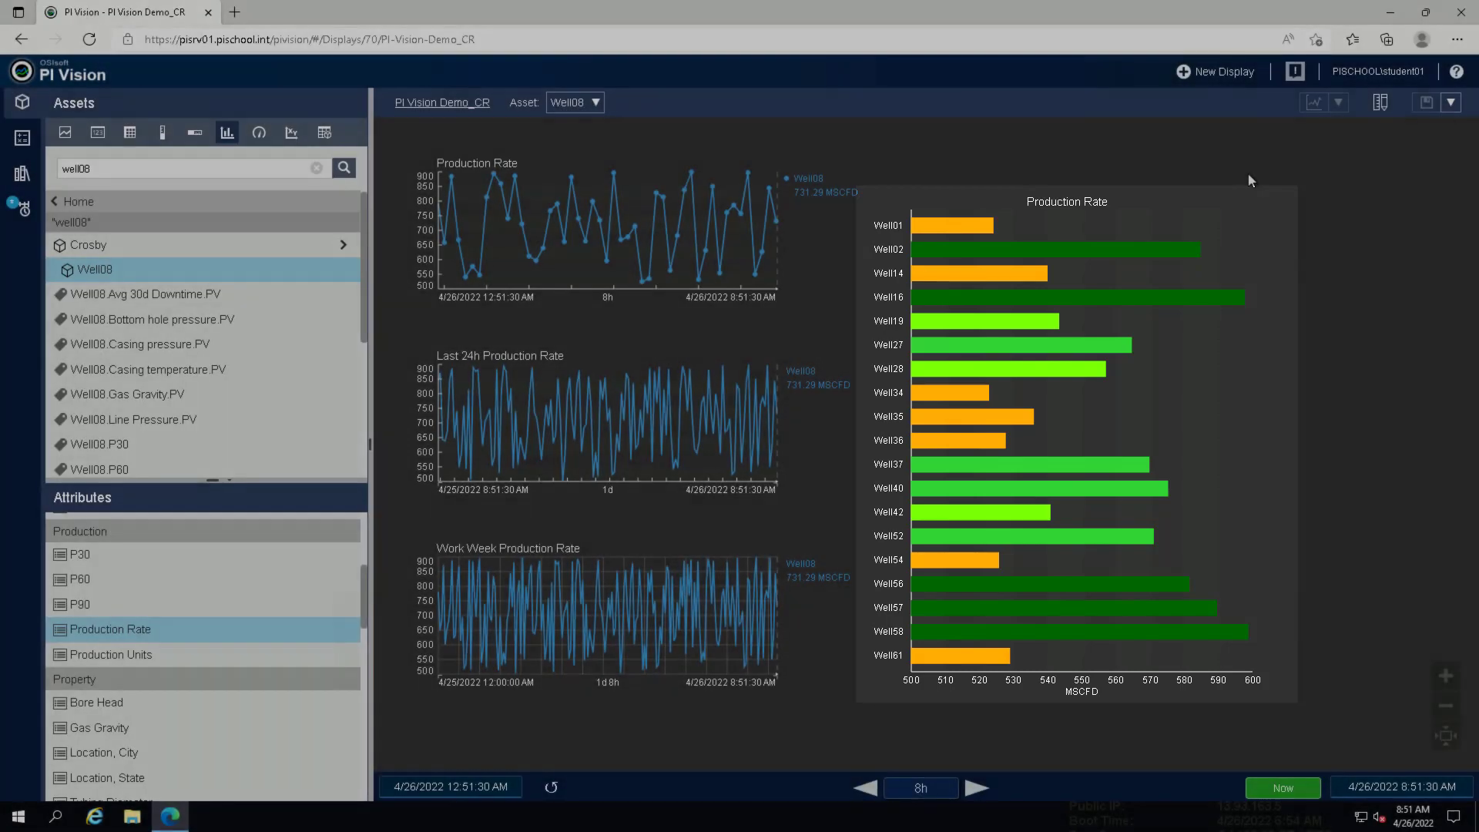
- Switch the display's asset to Well16, then to Well34
{"action": "left_click", "coordinate": [1025, 299]}
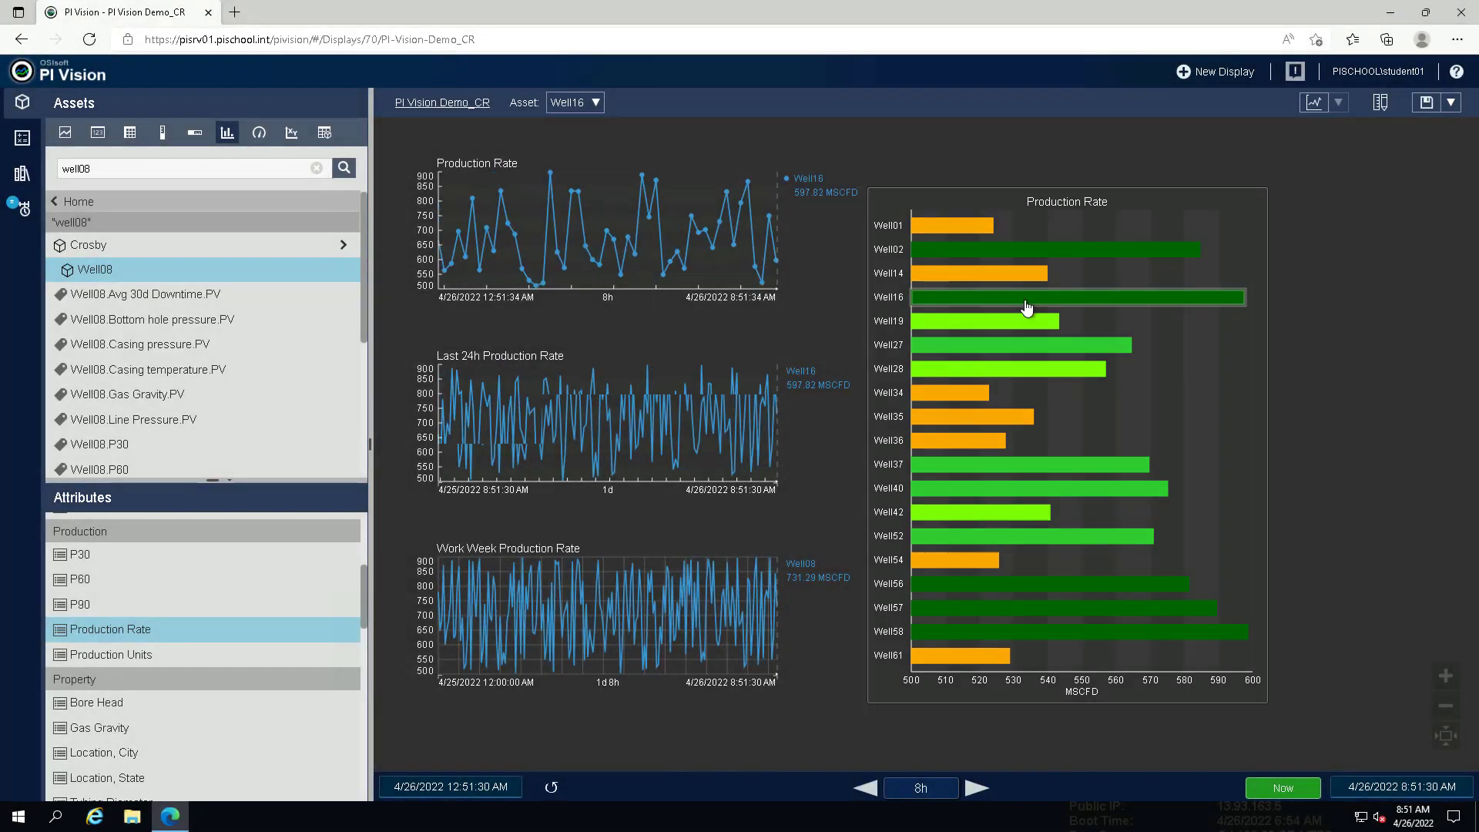
{"action": "left_click", "coordinate": [967, 396]}
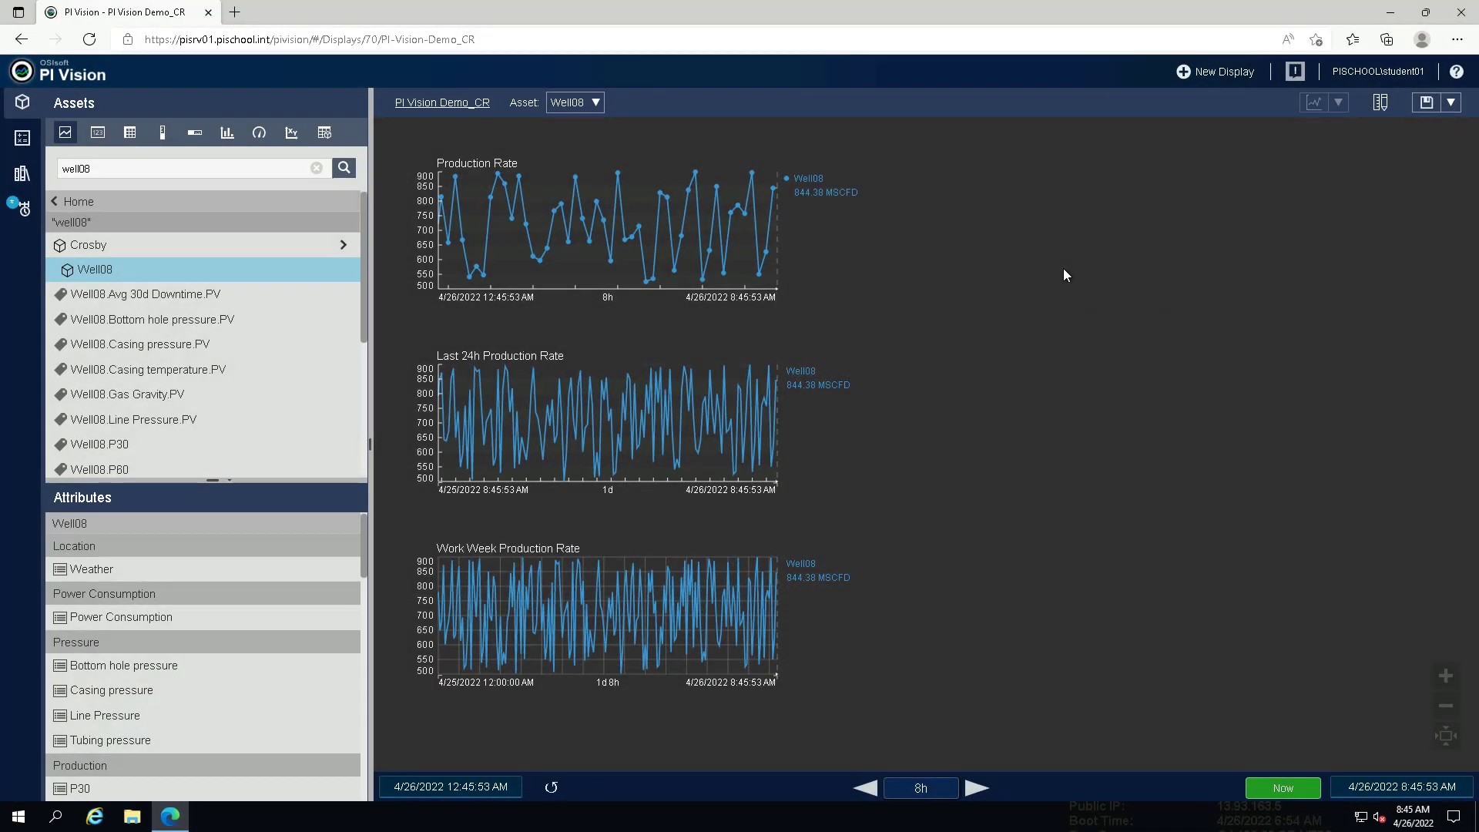
- Enter edit mode, drop a Production Rate bar chart under Running, and widen it
{"action": "left_click", "coordinate": [1380, 105]}
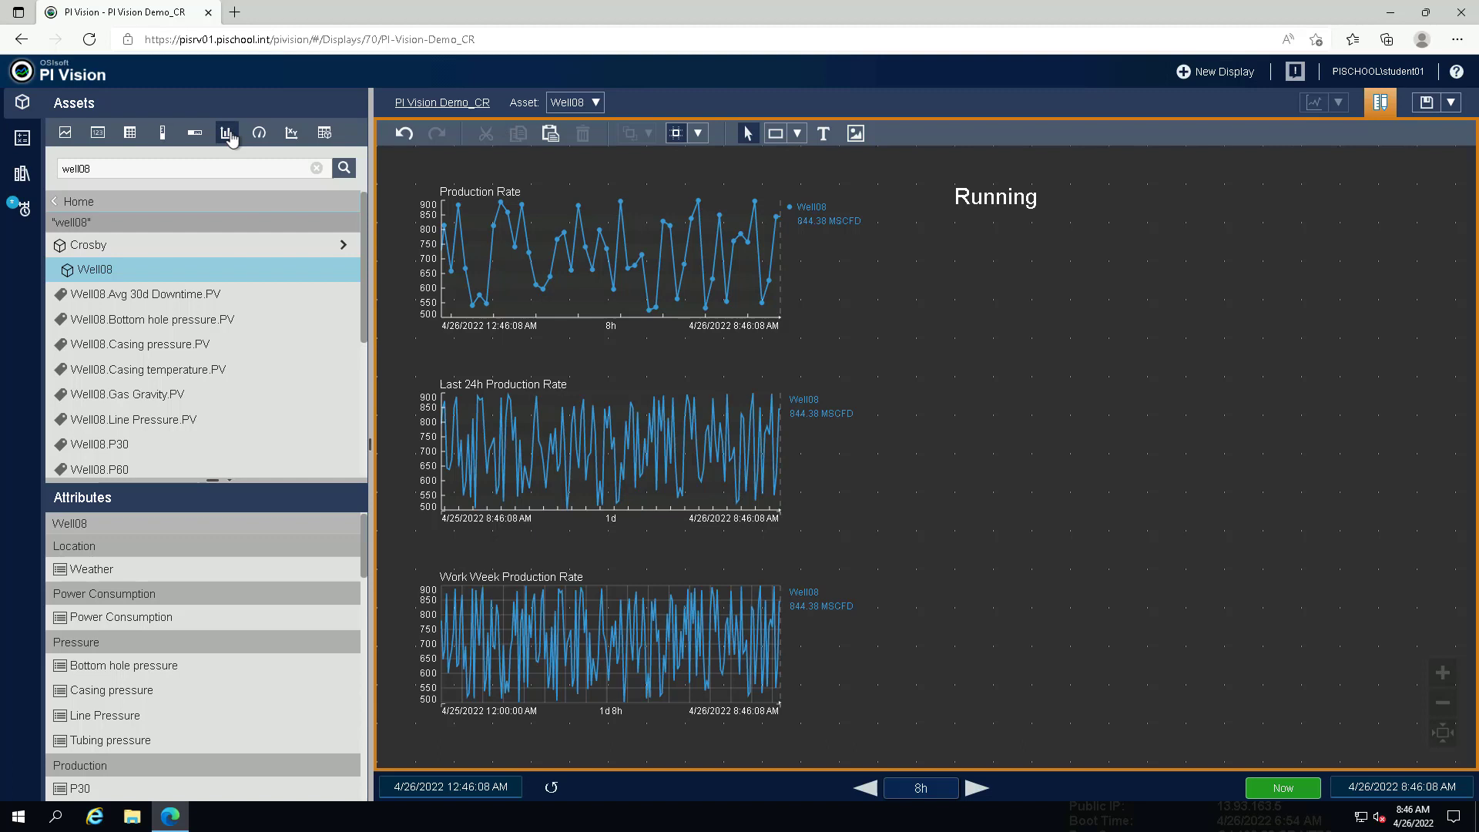
{"action": "scroll", "coordinate": [358, 566], "scroll_direction": "down", "scroll_amount": 1}
{"action": "scroll", "coordinate": [354, 575], "scroll_direction": "down", "scroll_amount": 1}
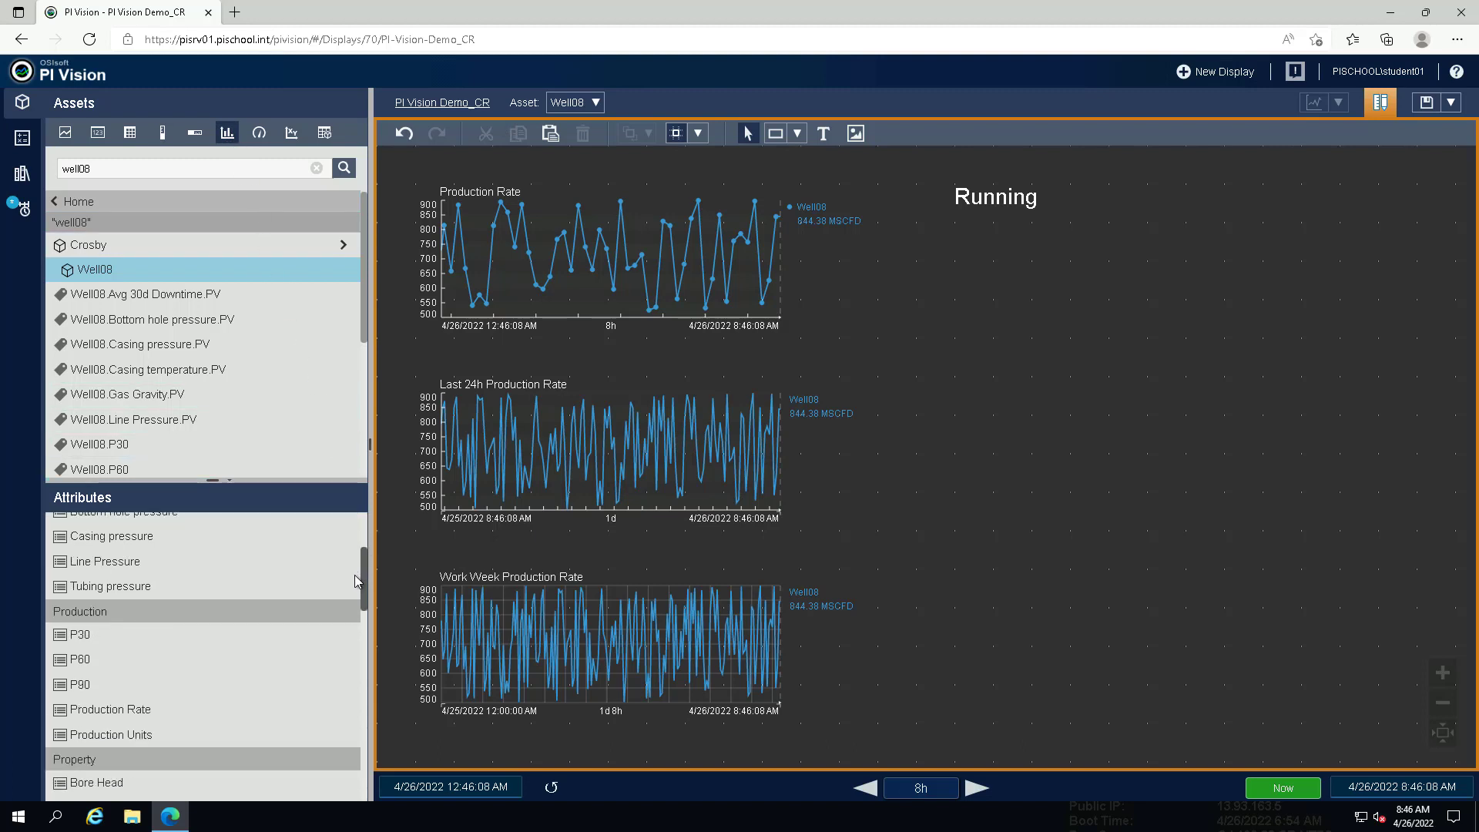
{"action": "scroll", "coordinate": [355, 574], "scroll_direction": "down", "scroll_amount": 1}
{"action": "left_click_drag", "start_coordinate": [124, 640], "coordinate": [949, 229]}
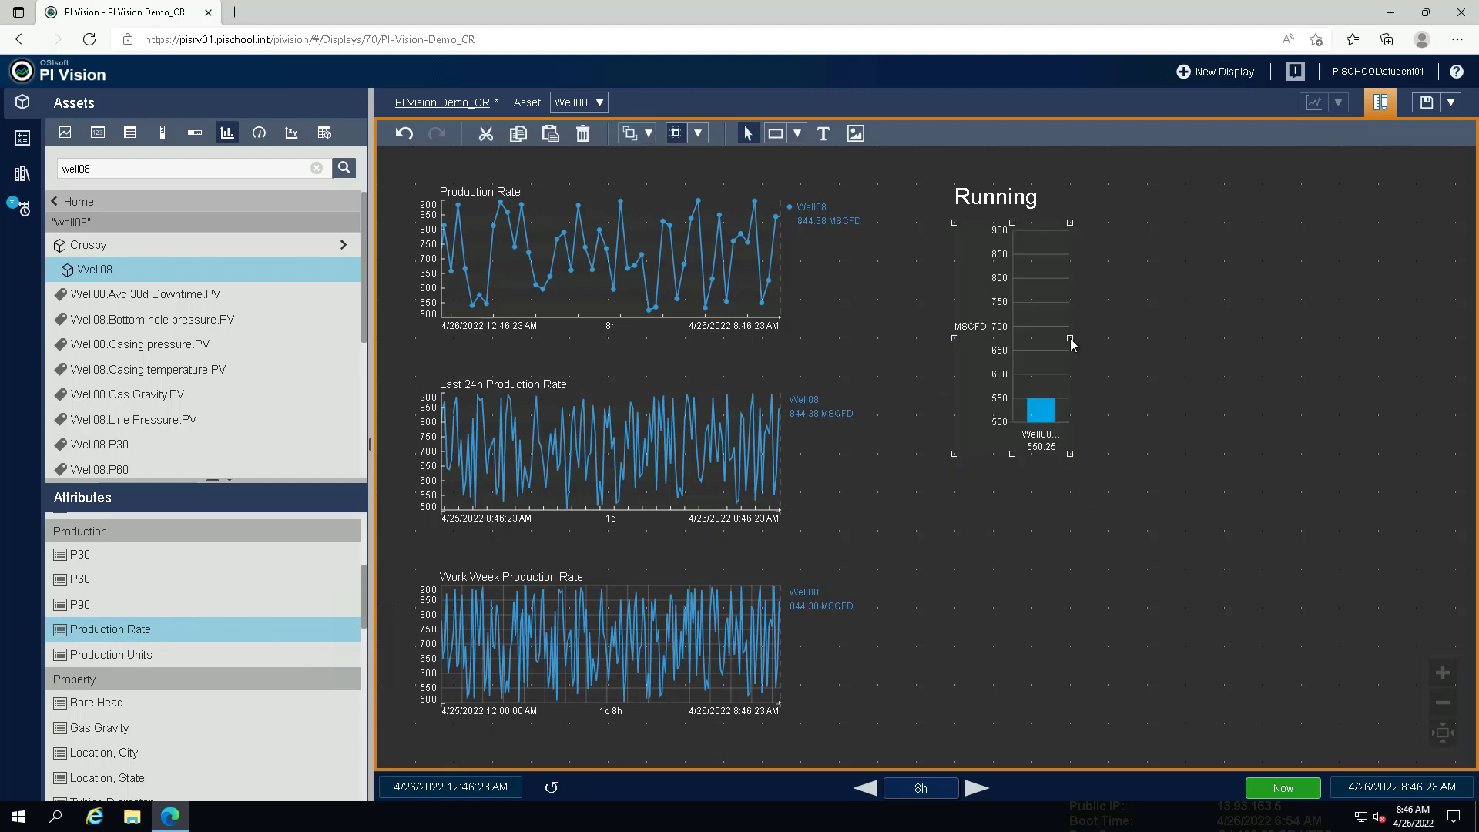
{"action": "left_click_drag", "start_coordinate": [1070, 339], "coordinate": [1224, 341]}
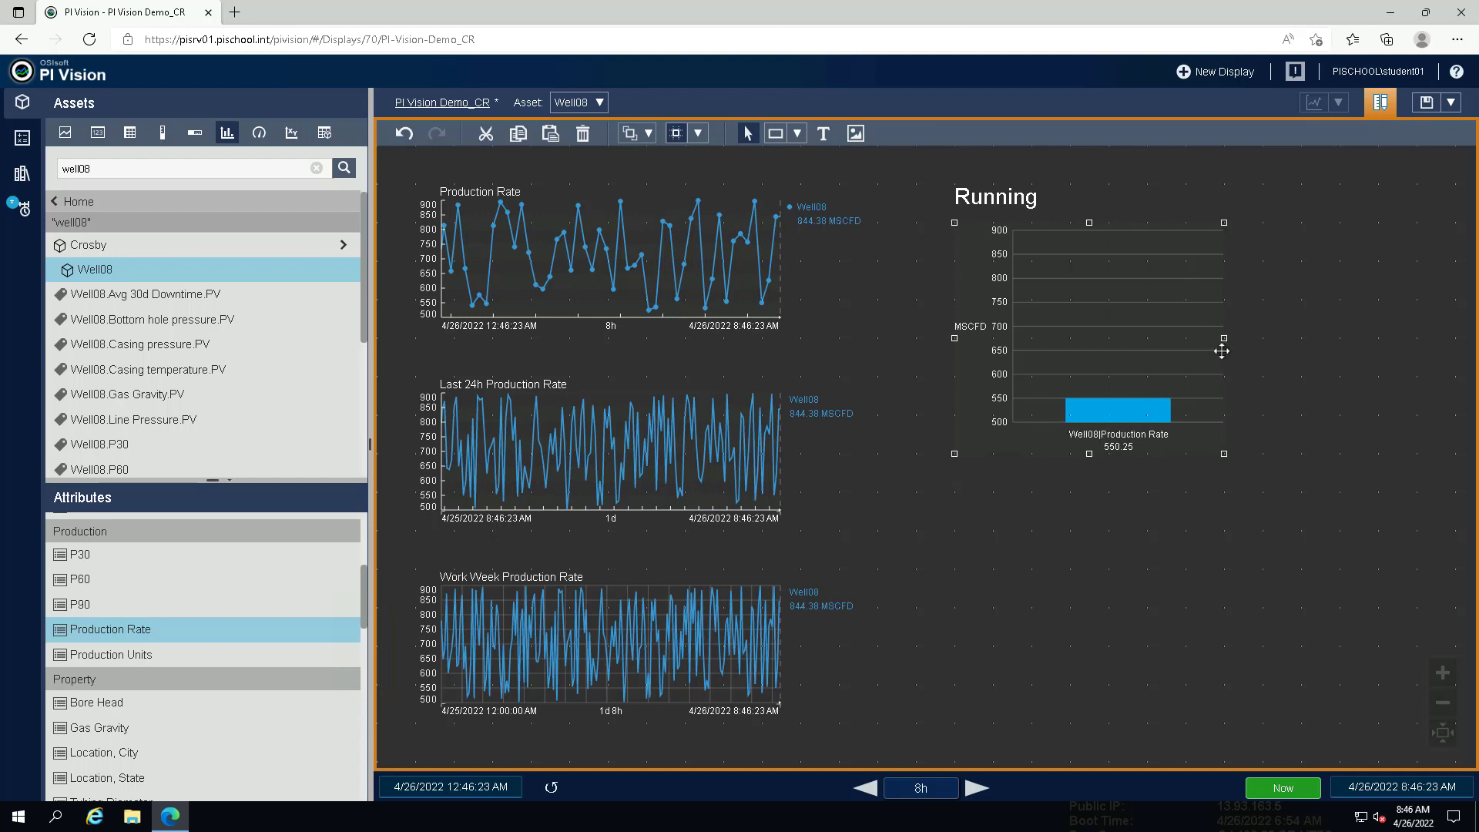
- Add dynamic search criteria with an empty search root and all descendants, then refresh
{"action": "right_click", "coordinate": [1130, 325]}
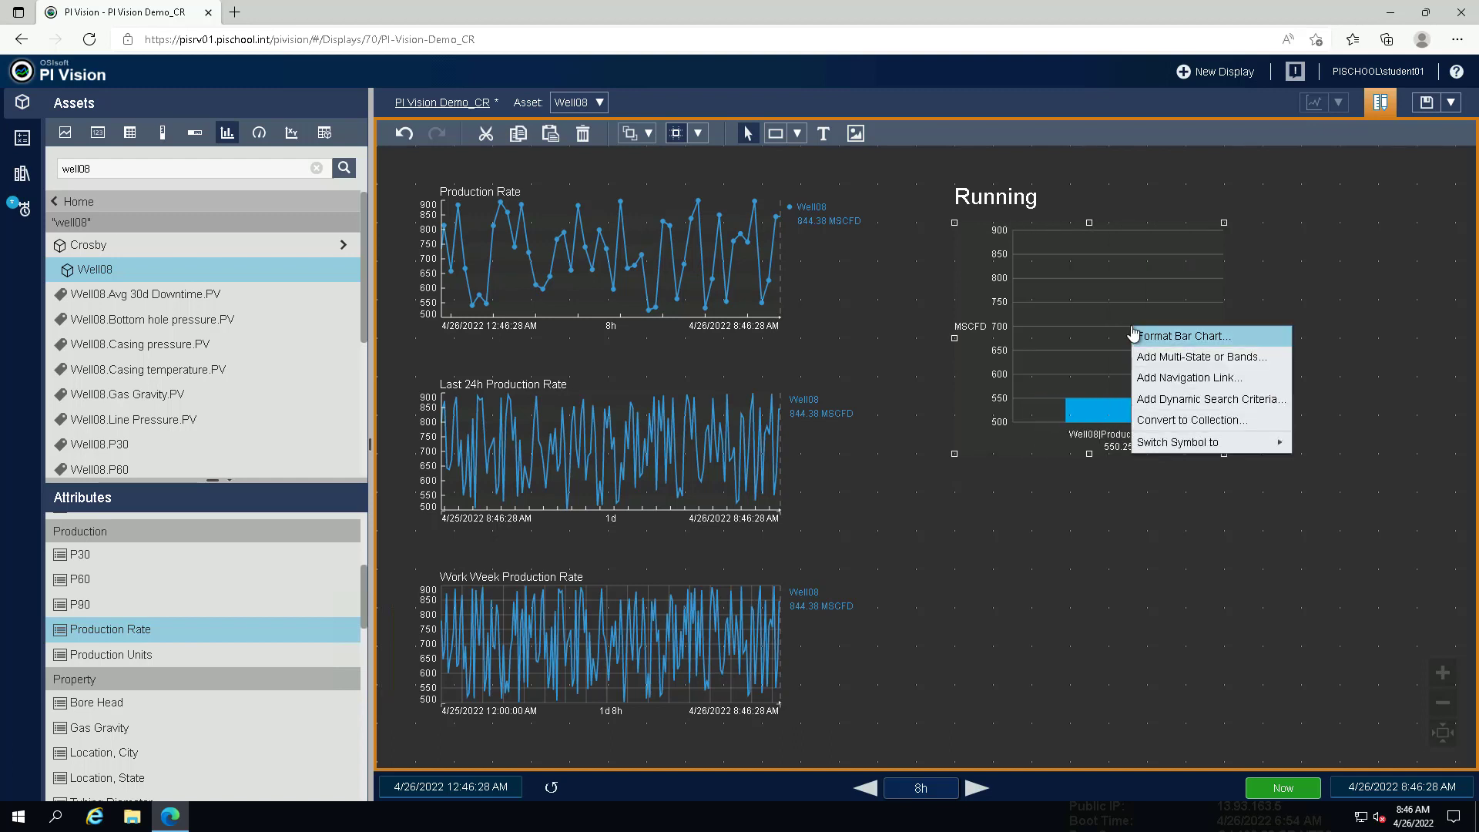
{"action": "left_click", "coordinate": [1183, 399]}
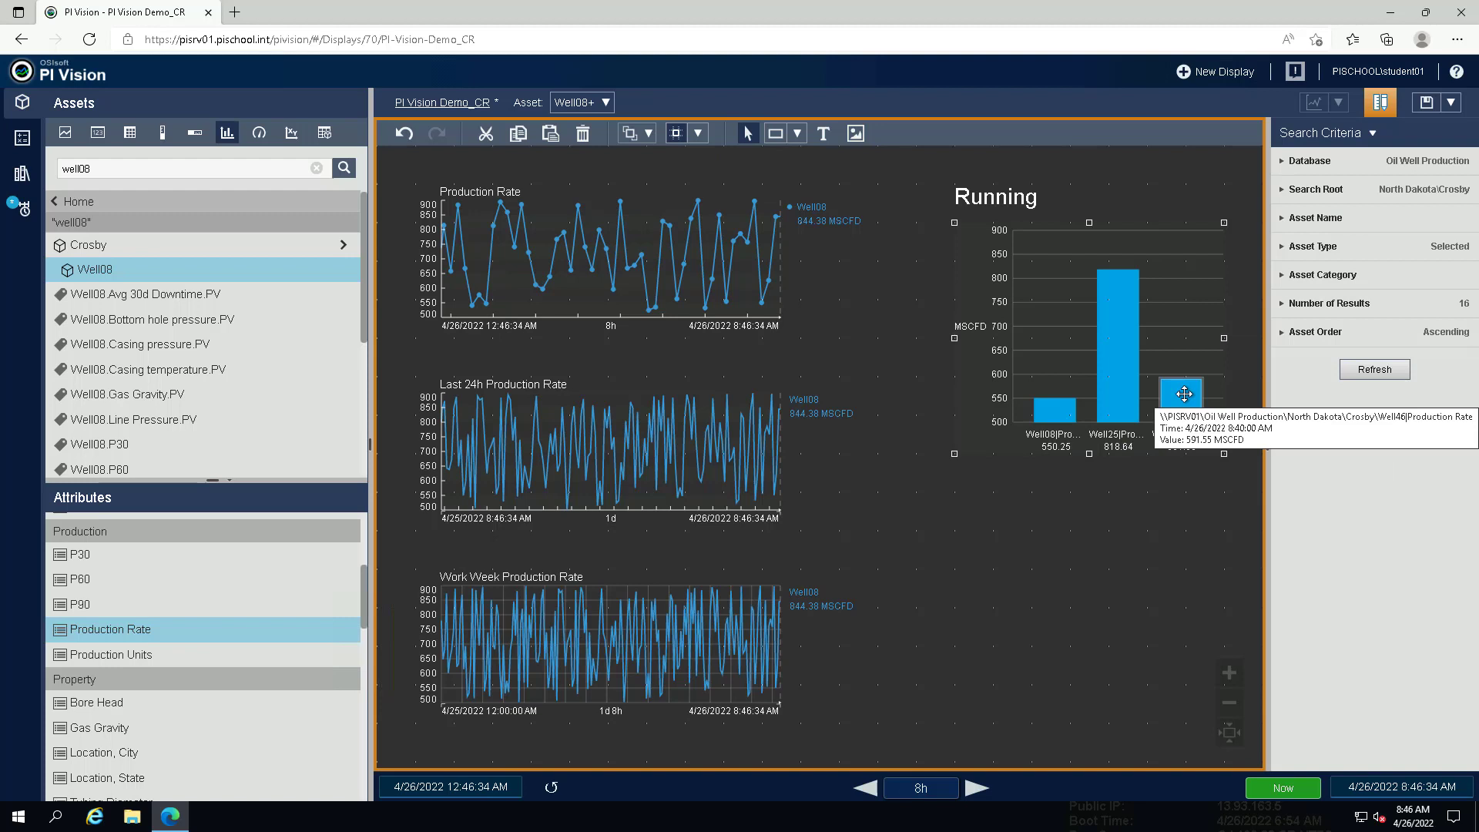
{"action": "left_click", "coordinate": [1284, 190]}
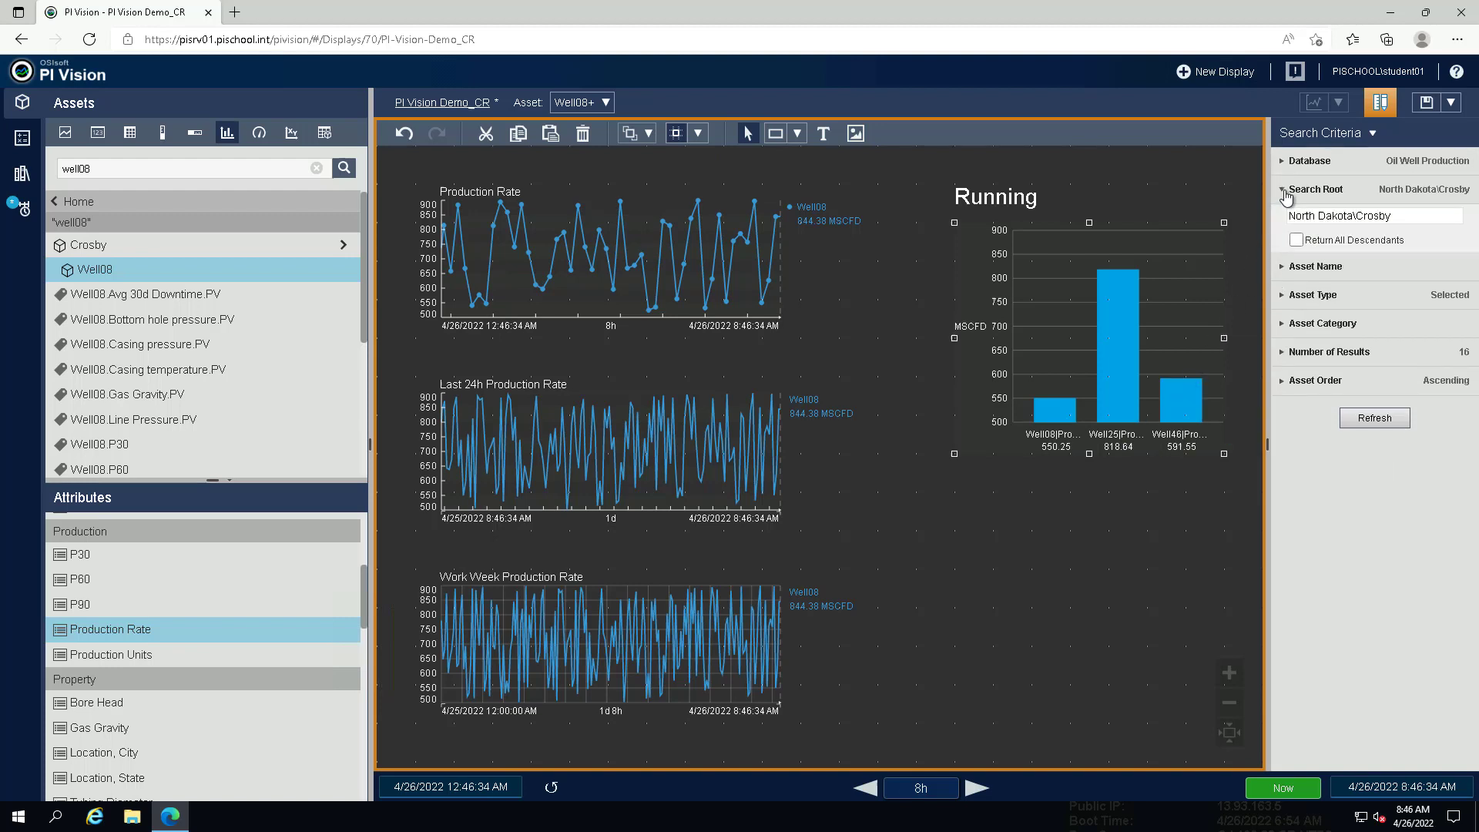
{"action": "left_click_drag", "start_coordinate": [1375, 215], "coordinate": [1276, 222]}
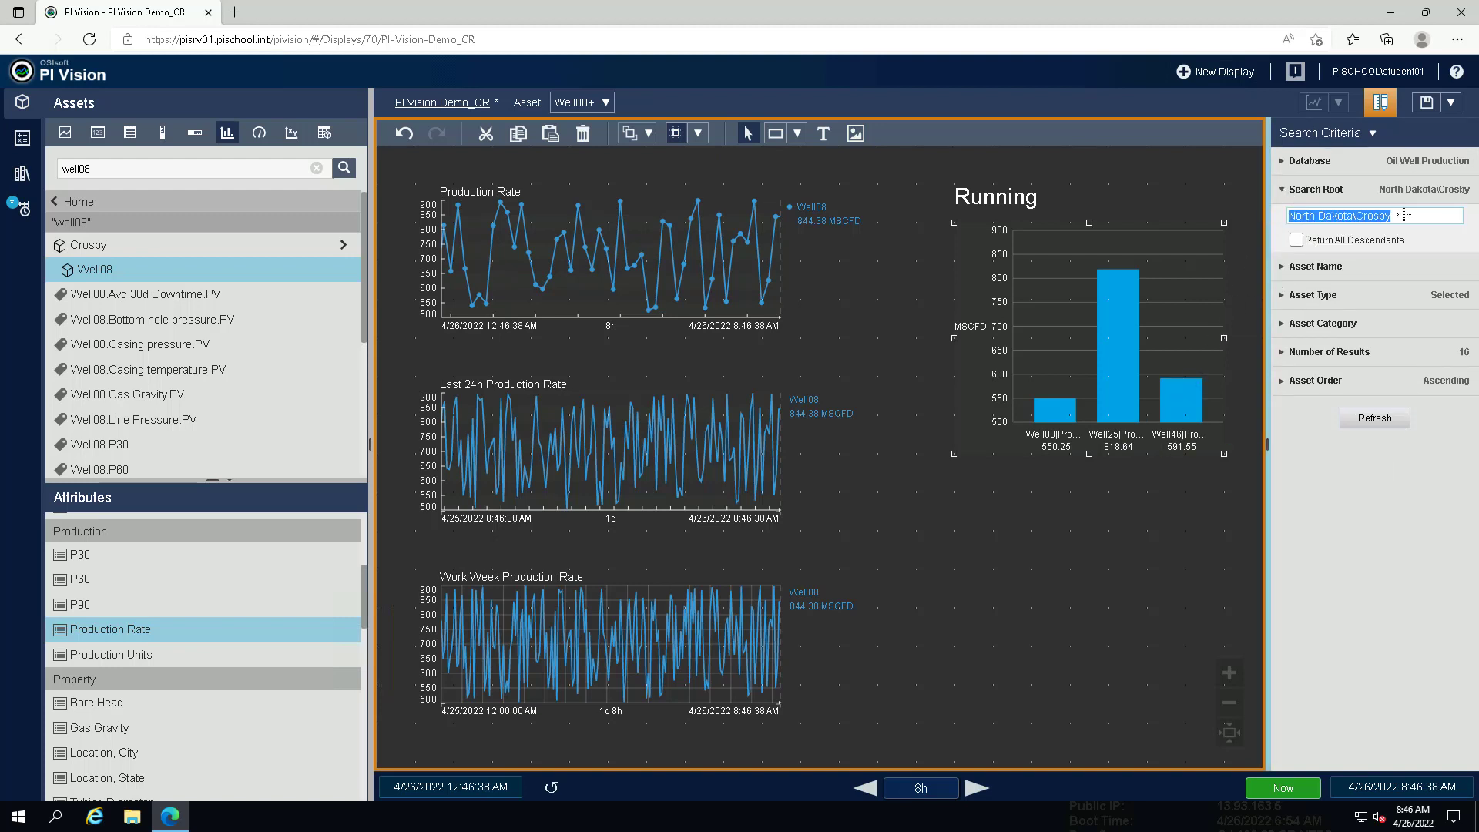
{"action": "key", "text": "BackSpace"}
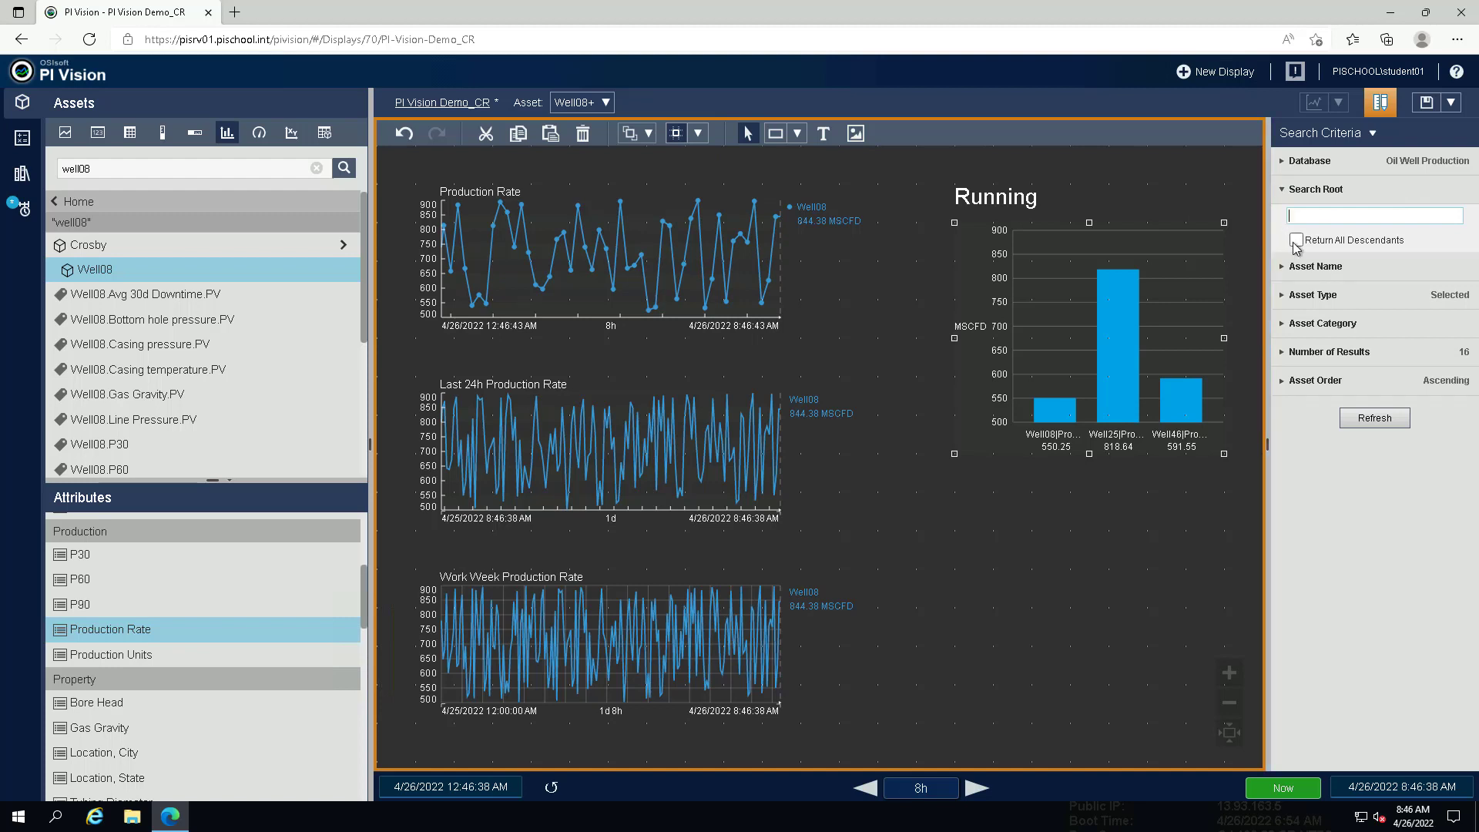
{"action": "left_click", "coordinate": [1297, 242]}
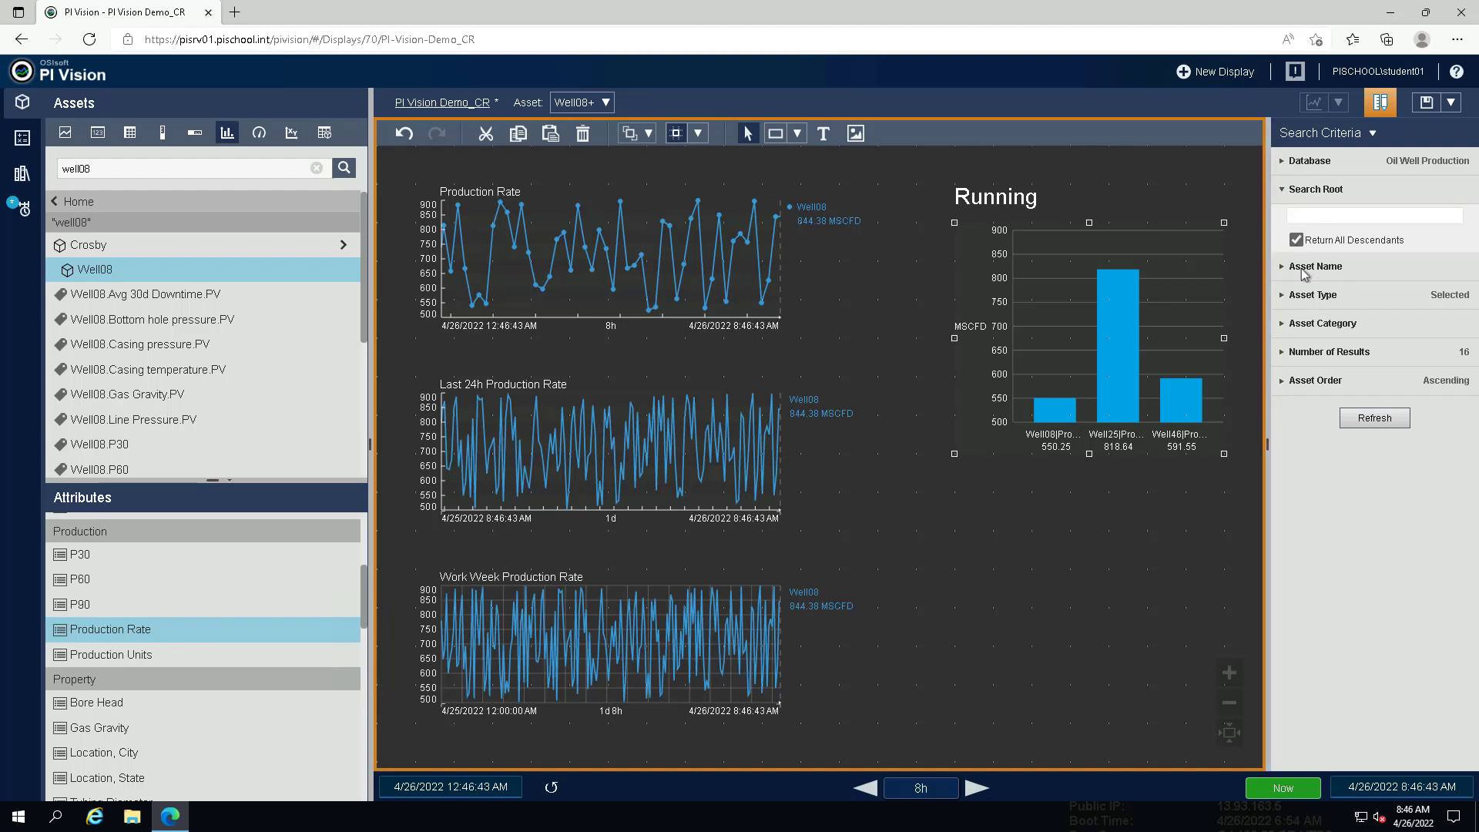
{"action": "left_click", "coordinate": [1351, 420]}
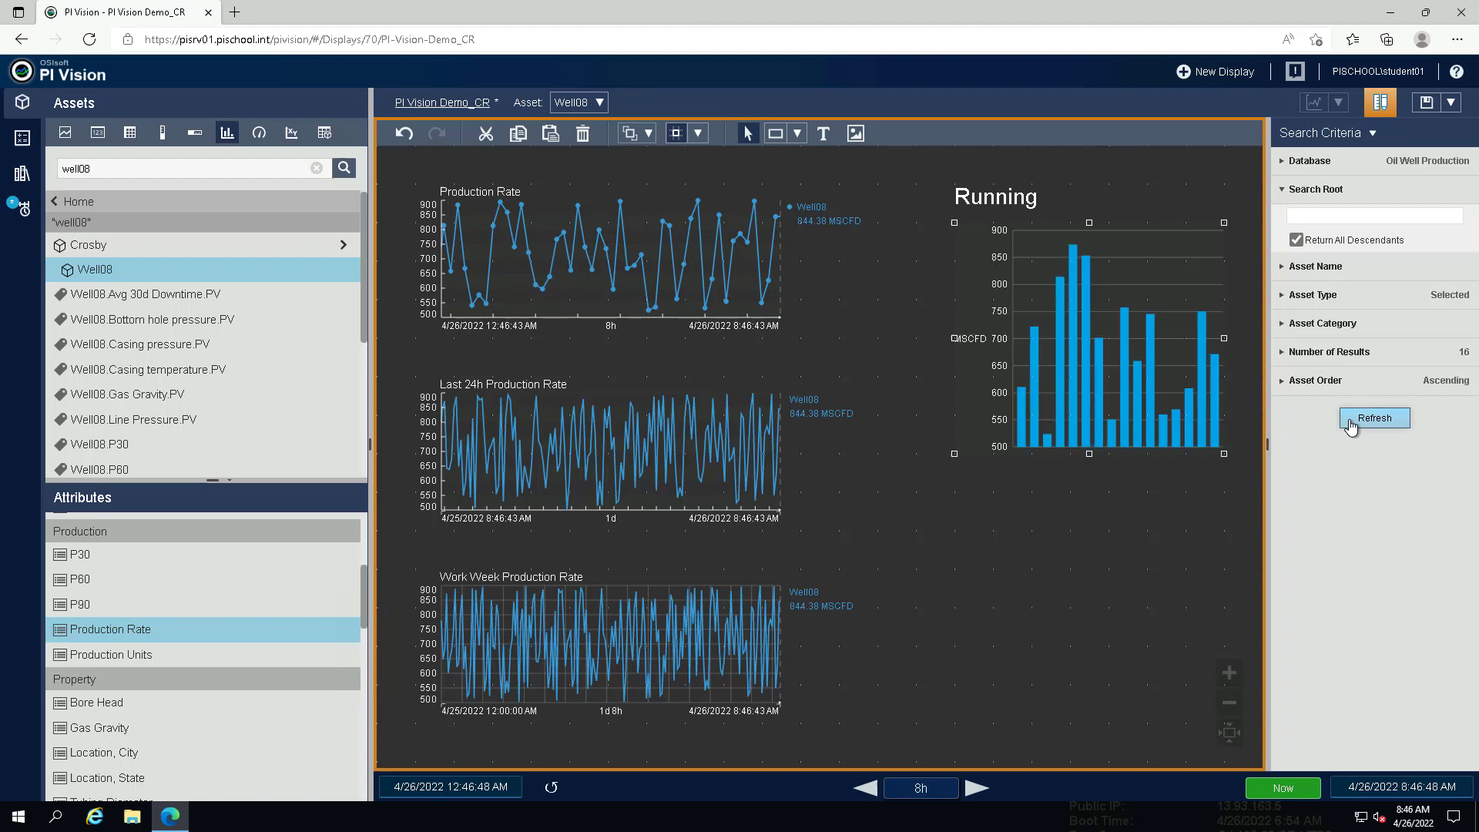
- Raise the search's Number of Results from 16 to 100 and refresh
{"action": "left_click", "coordinate": [1283, 353]}
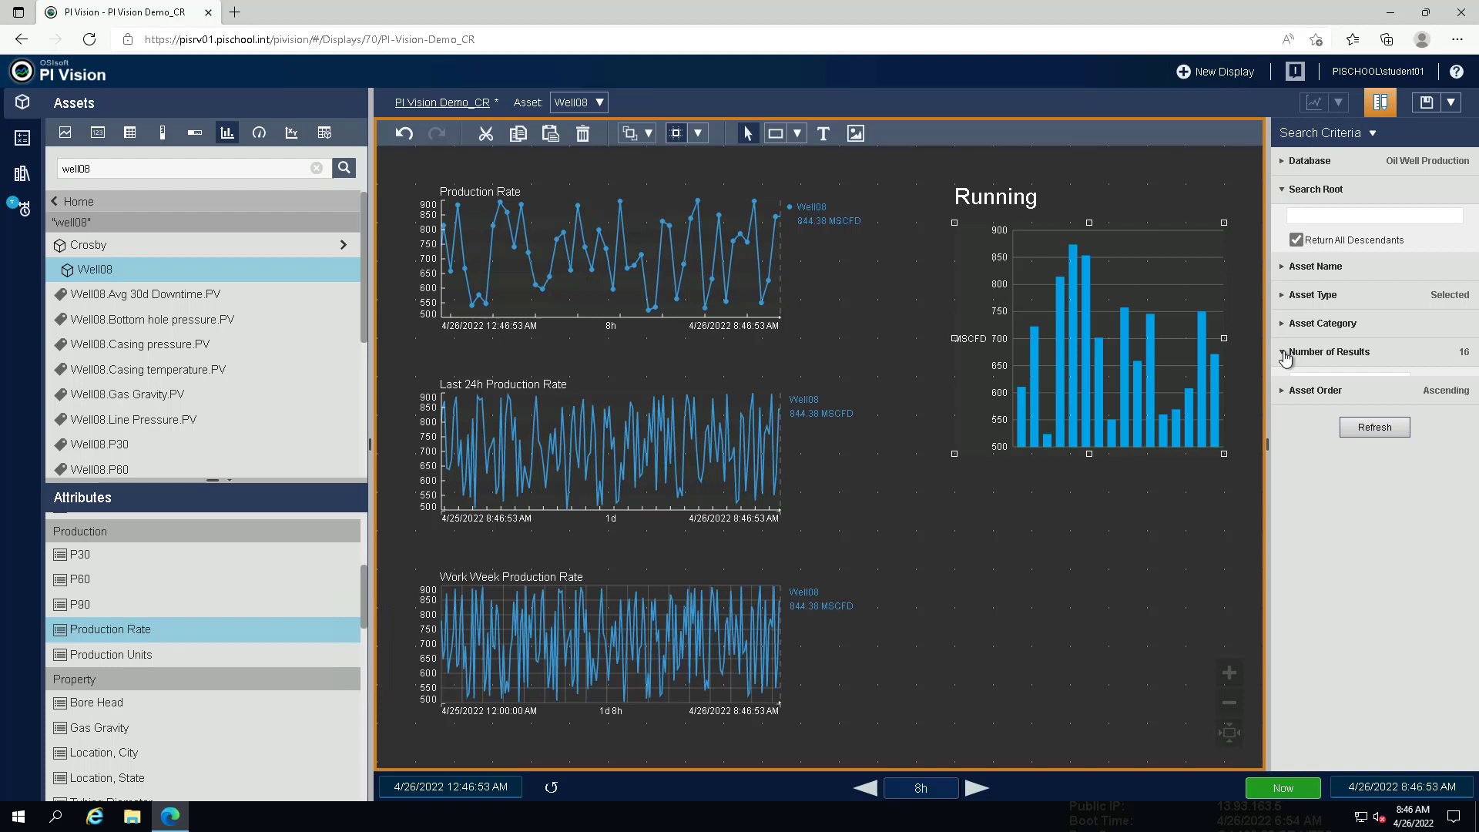
{"action": "left_click", "coordinate": [1312, 378]}
{"action": "key", "text": "BackSpace"}
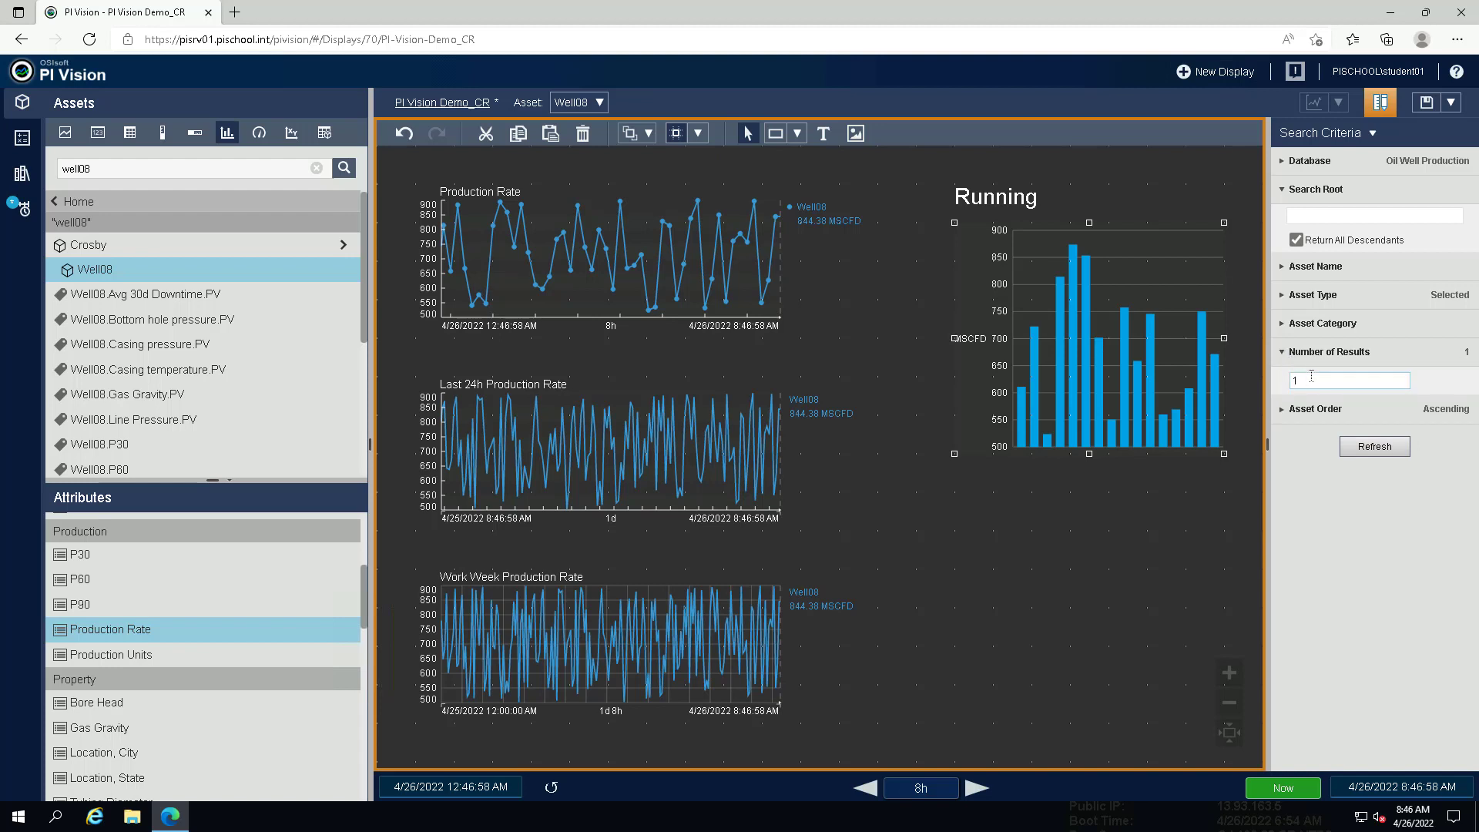
{"action": "type", "text": "00"}
{"action": "left_click", "coordinate": [1362, 449]}
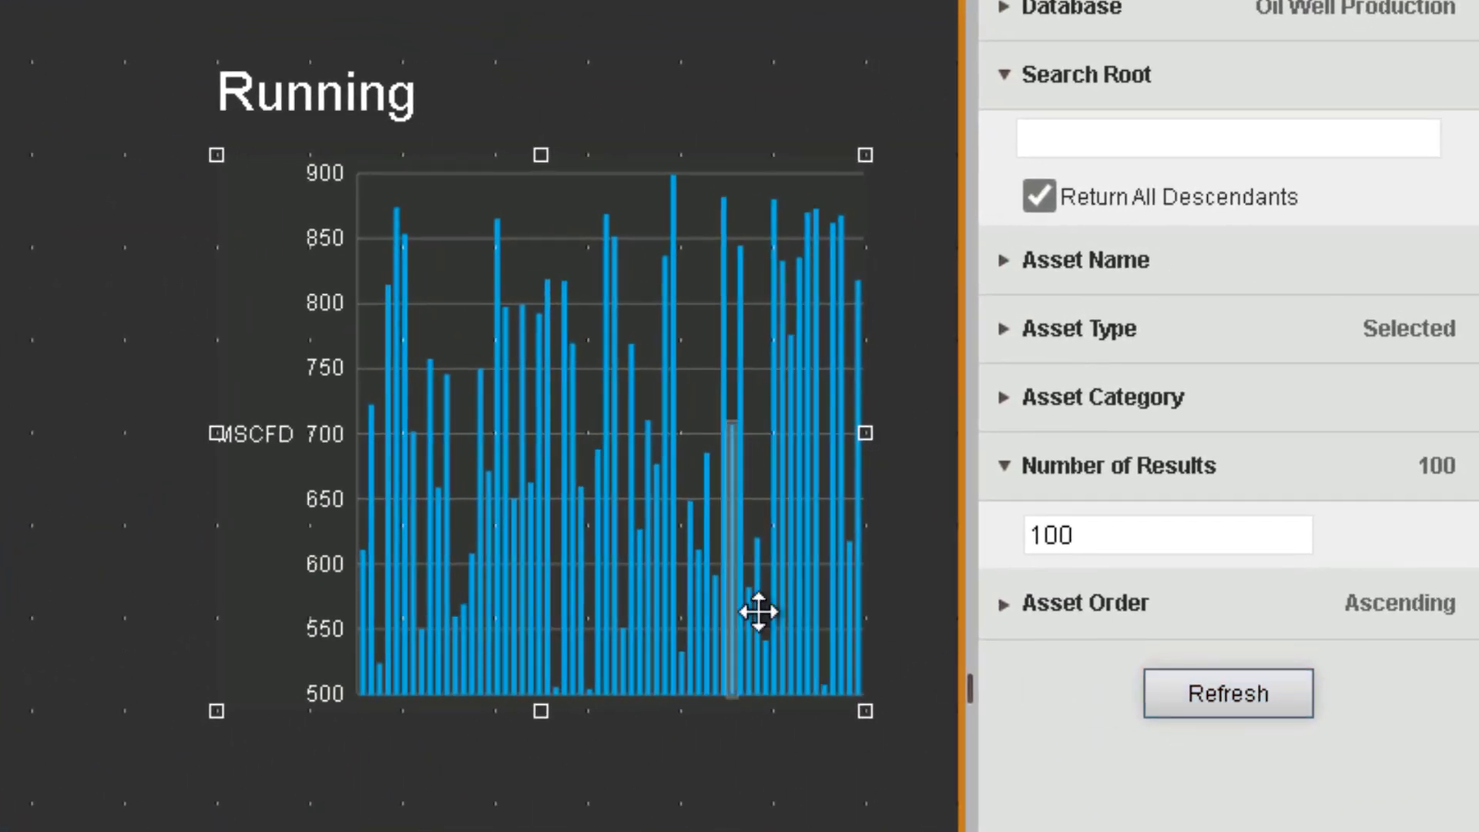
{"action": "mouse_move", "coordinate": [638, 627]}
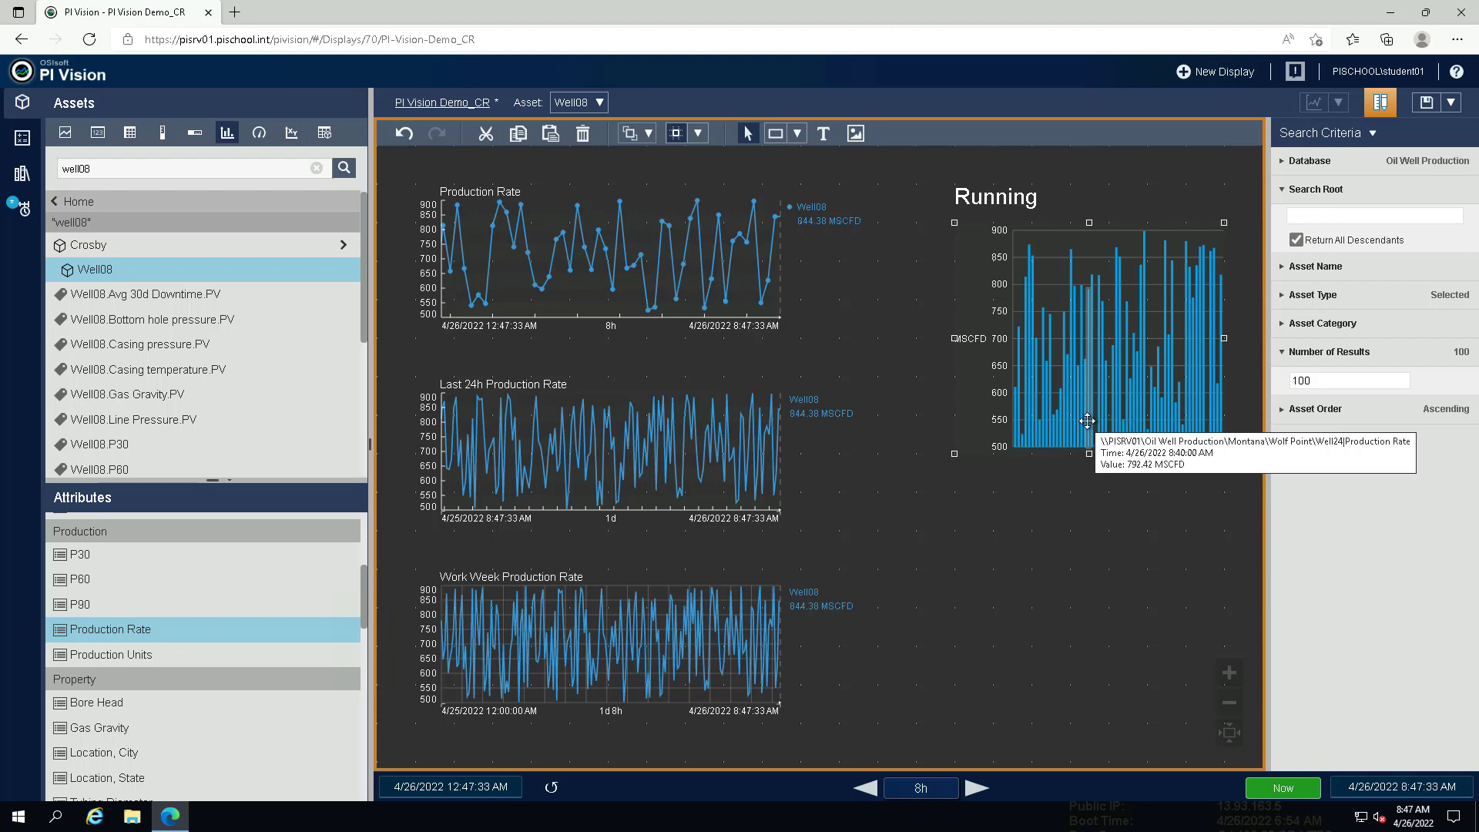
- Add an Asset Attribute condition Production Rate < 600 to the Well asset type and refresh
{"action": "left_click", "coordinate": [1282, 300]}
{"action": "left_click", "coordinate": [1296, 377]}
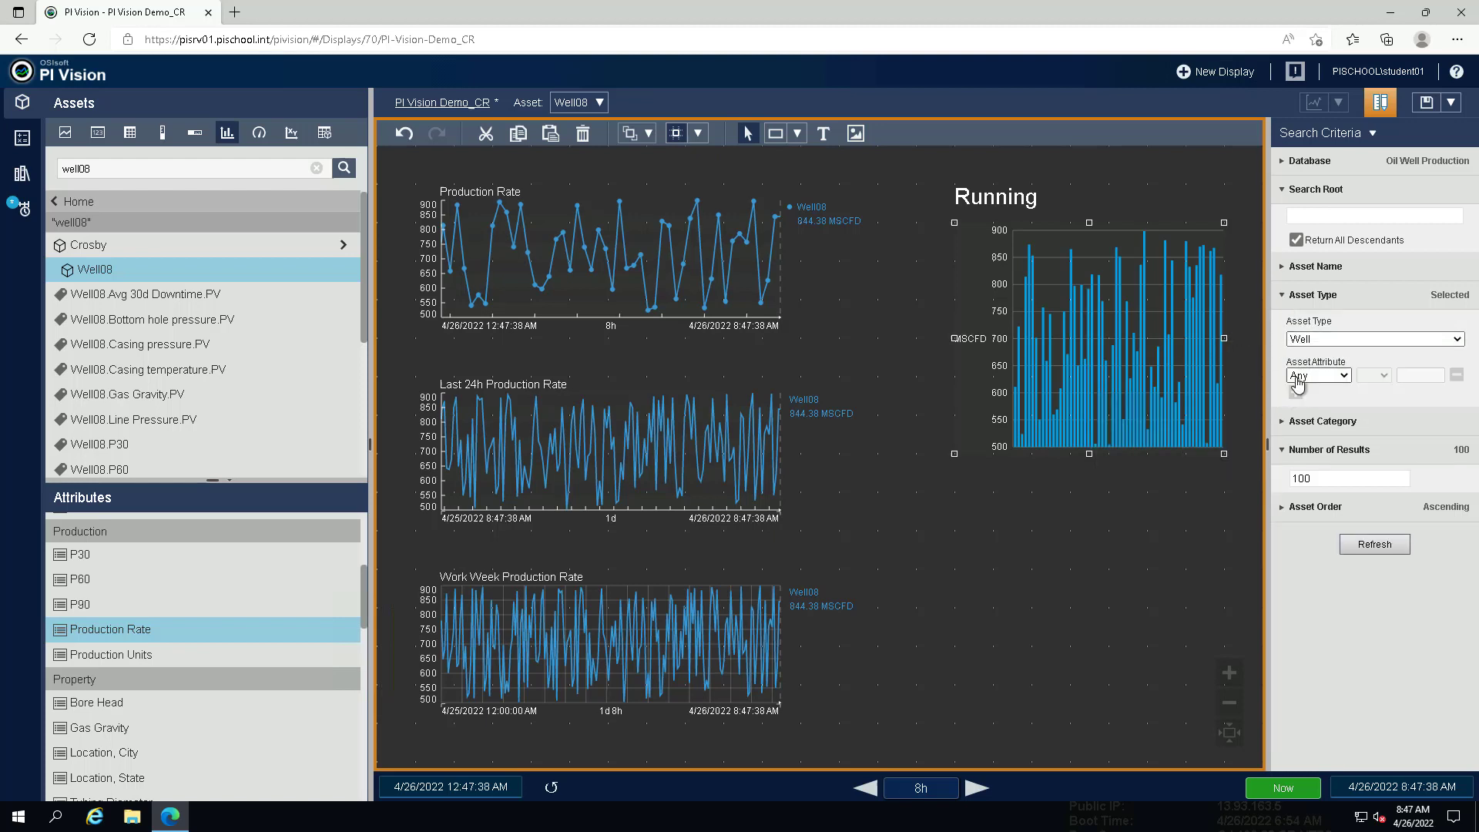
{"action": "left_click", "coordinate": [1343, 375]}
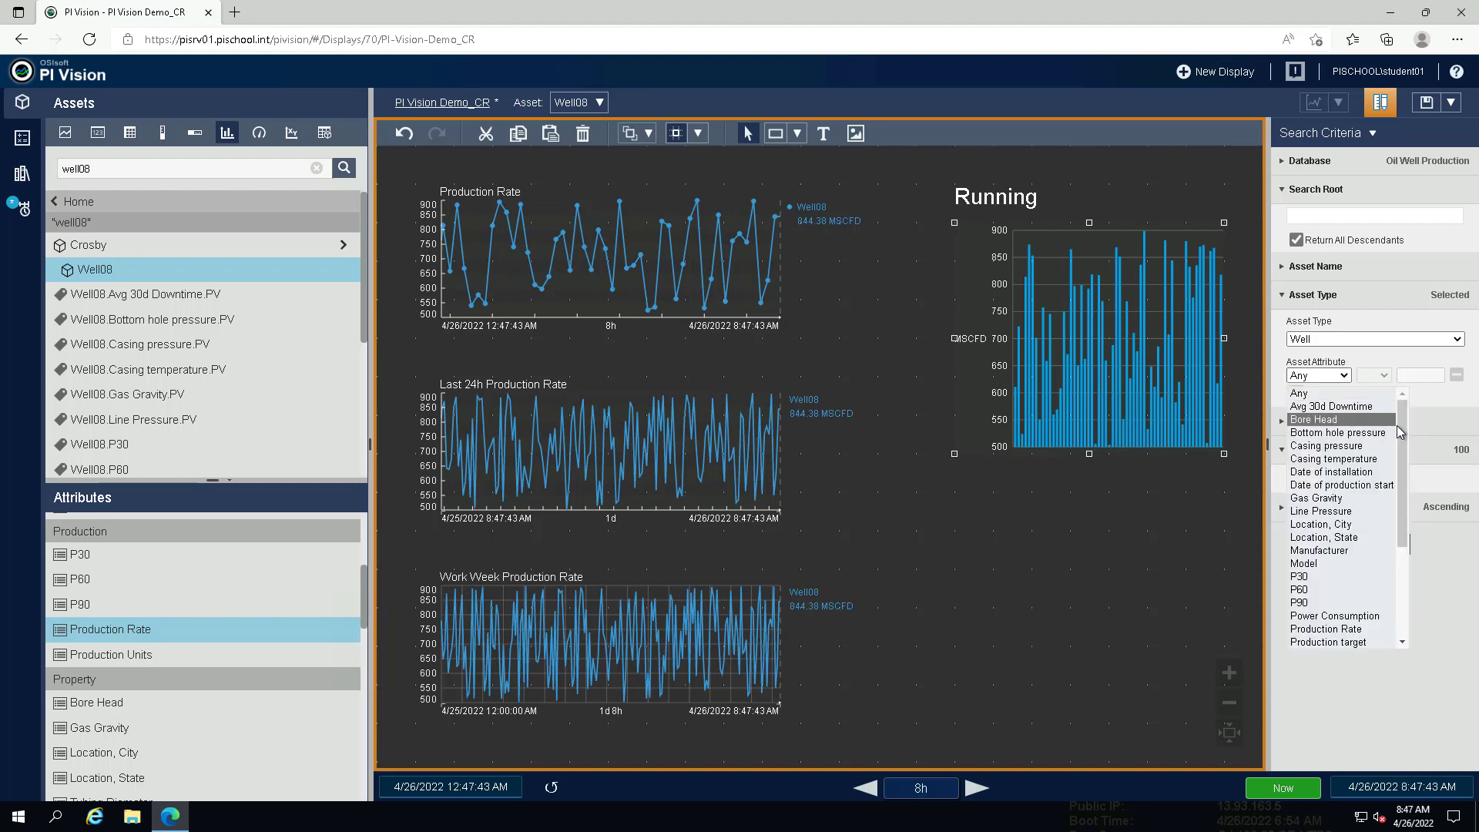
{"action": "left_click", "coordinate": [1356, 628]}
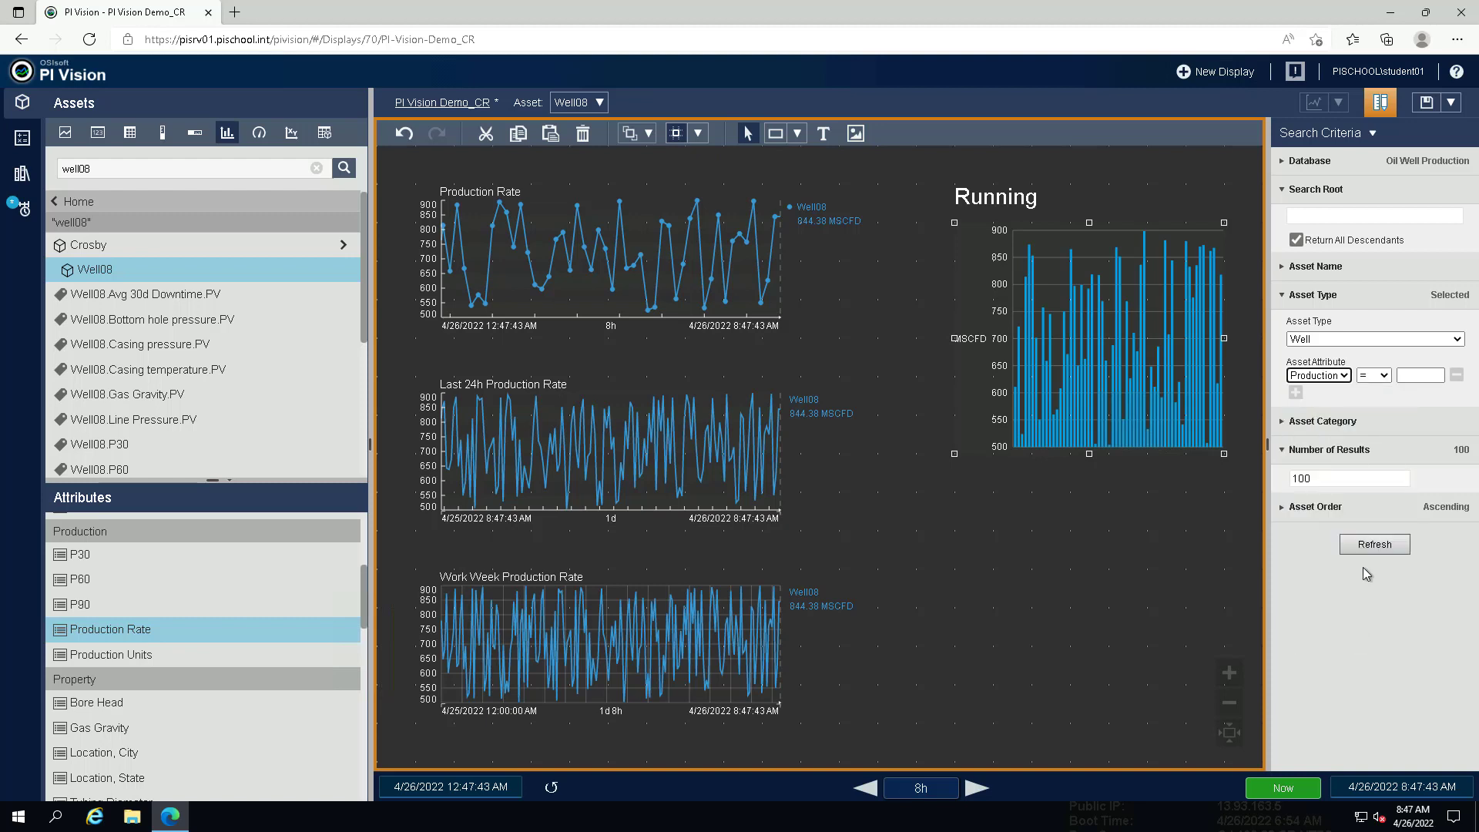
{"action": "left_click", "coordinate": [1384, 375]}
{"action": "left_click", "coordinate": [1364, 419]}
{"action": "left_click", "coordinate": [1406, 376]}
{"action": "type", "text": "600"}
{"action": "left_click", "coordinate": [1355, 553]}
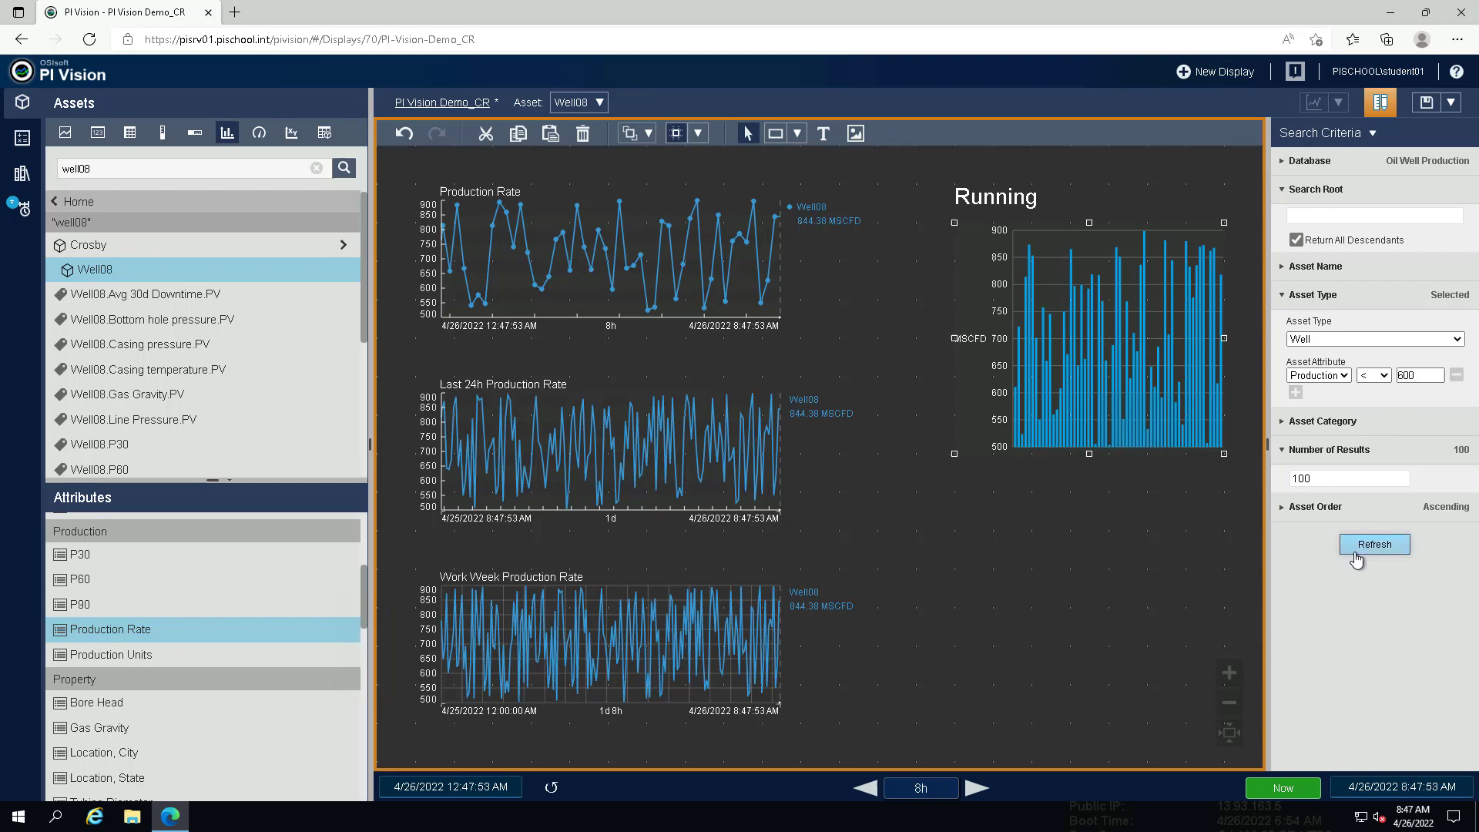
- Stretch the bar chart left and right until bar labels appear
{"action": "left_click_drag", "start_coordinate": [954, 338], "coordinate": [878, 339]}
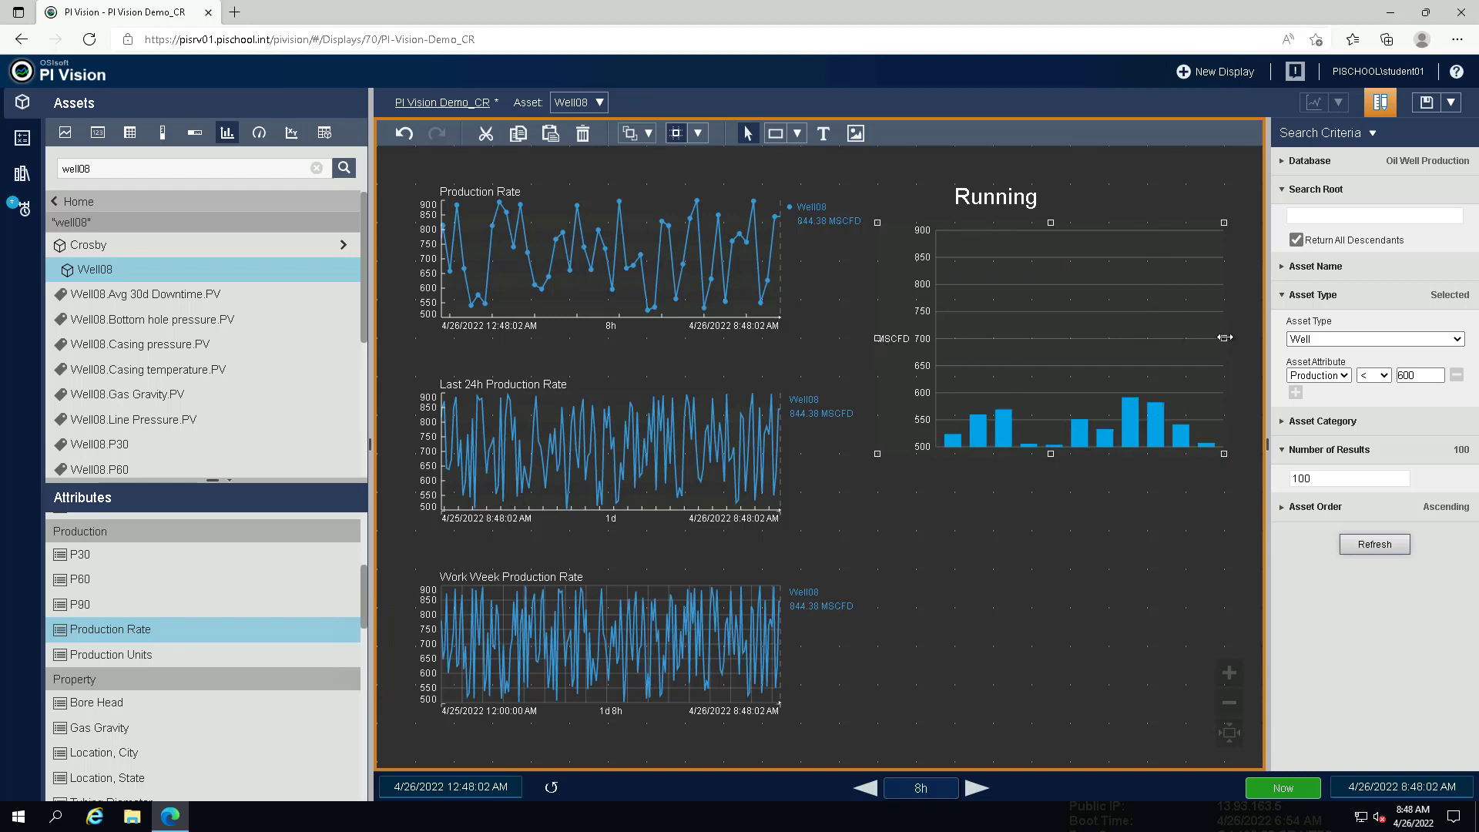
{"action": "left_click_drag", "start_coordinate": [1224, 338], "coordinate": [1262, 339]}
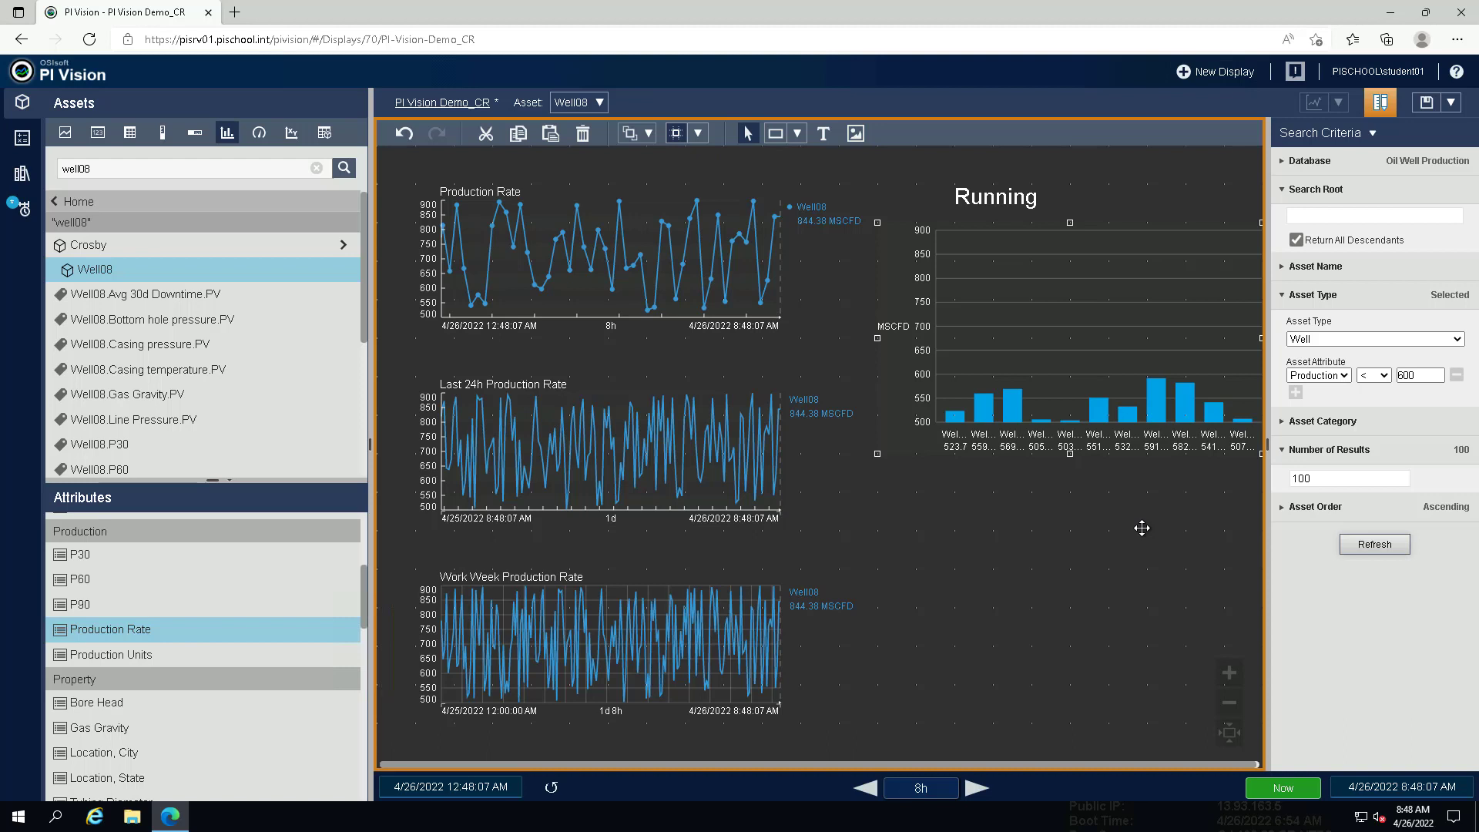
- Make the bars horizontal on a banded grid and stretch the chart taller
{"action": "right_click", "coordinate": [1084, 323]}
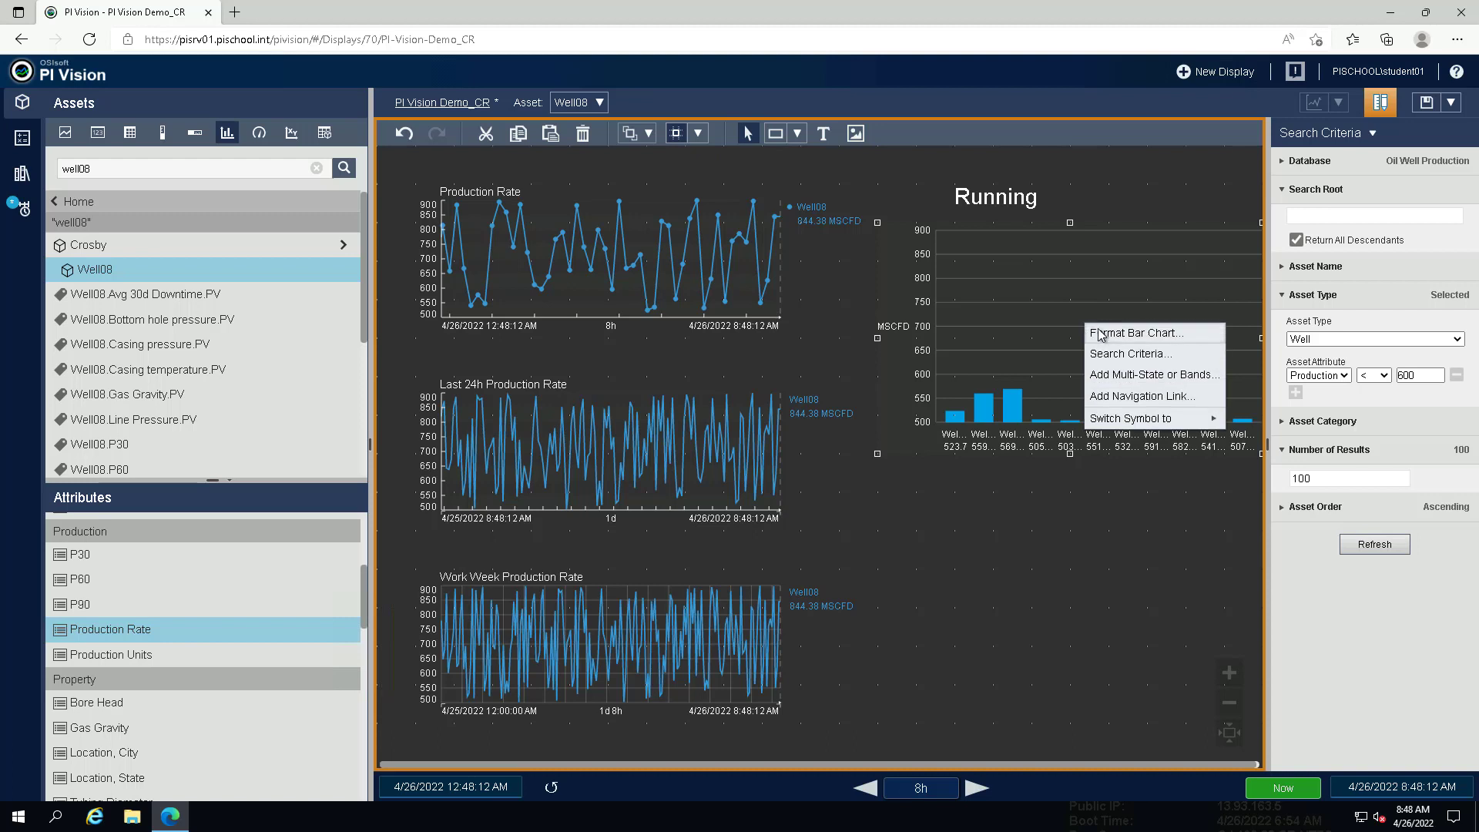
{"action": "left_click", "coordinate": [1102, 333]}
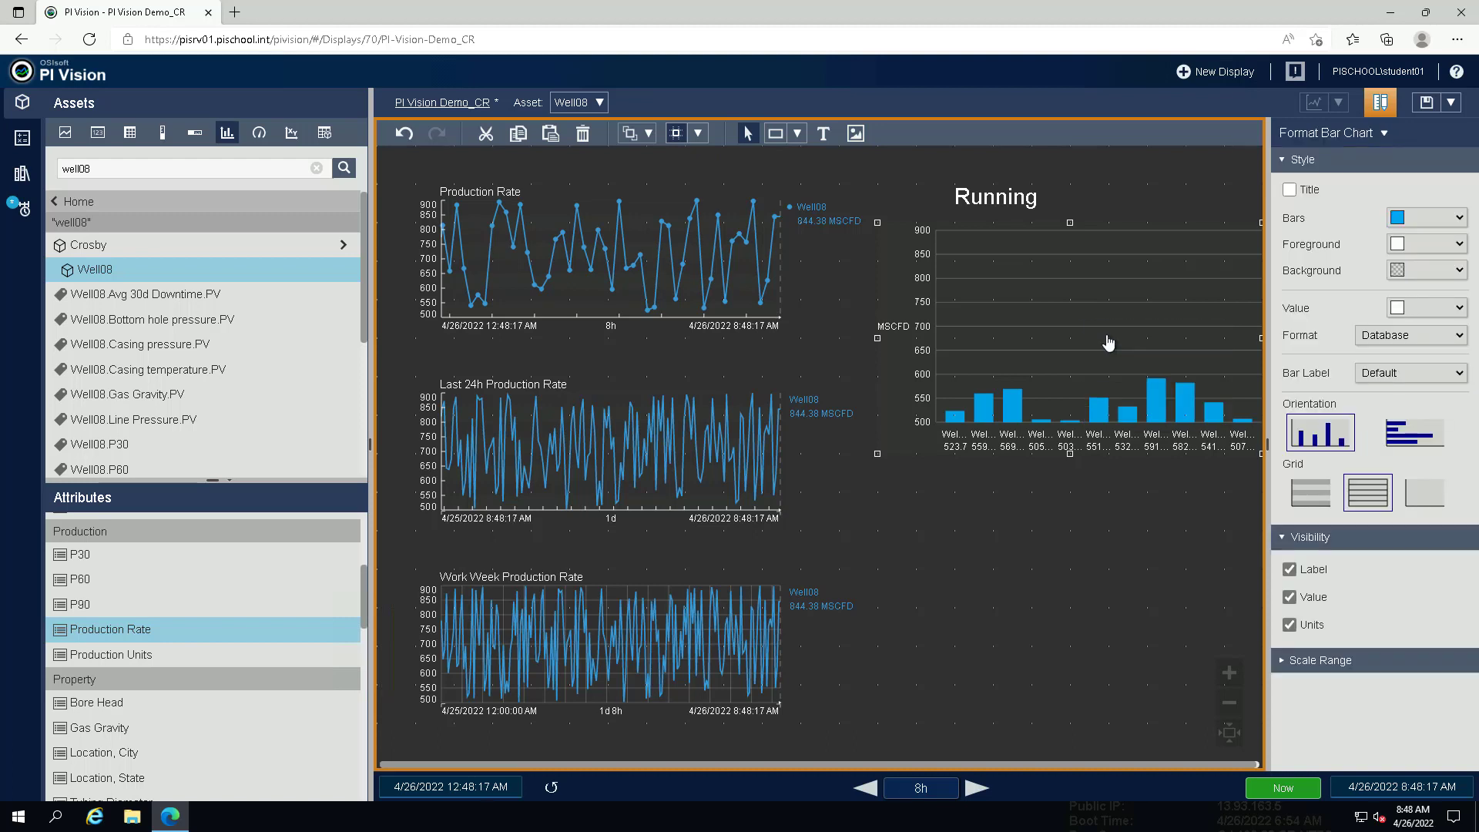
{"action": "left_click", "coordinate": [1416, 434]}
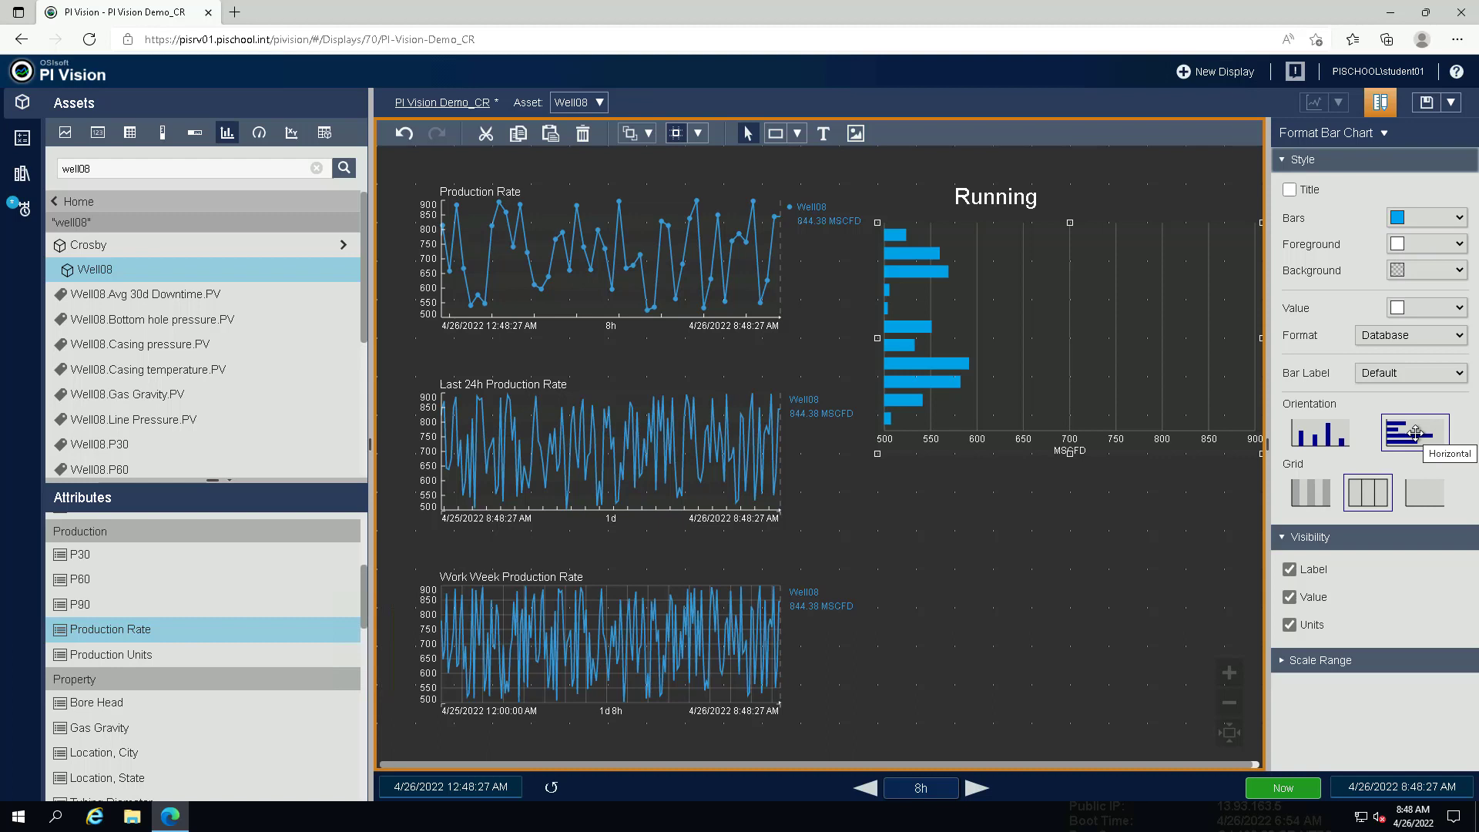
{"action": "left_click", "coordinate": [1308, 497]}
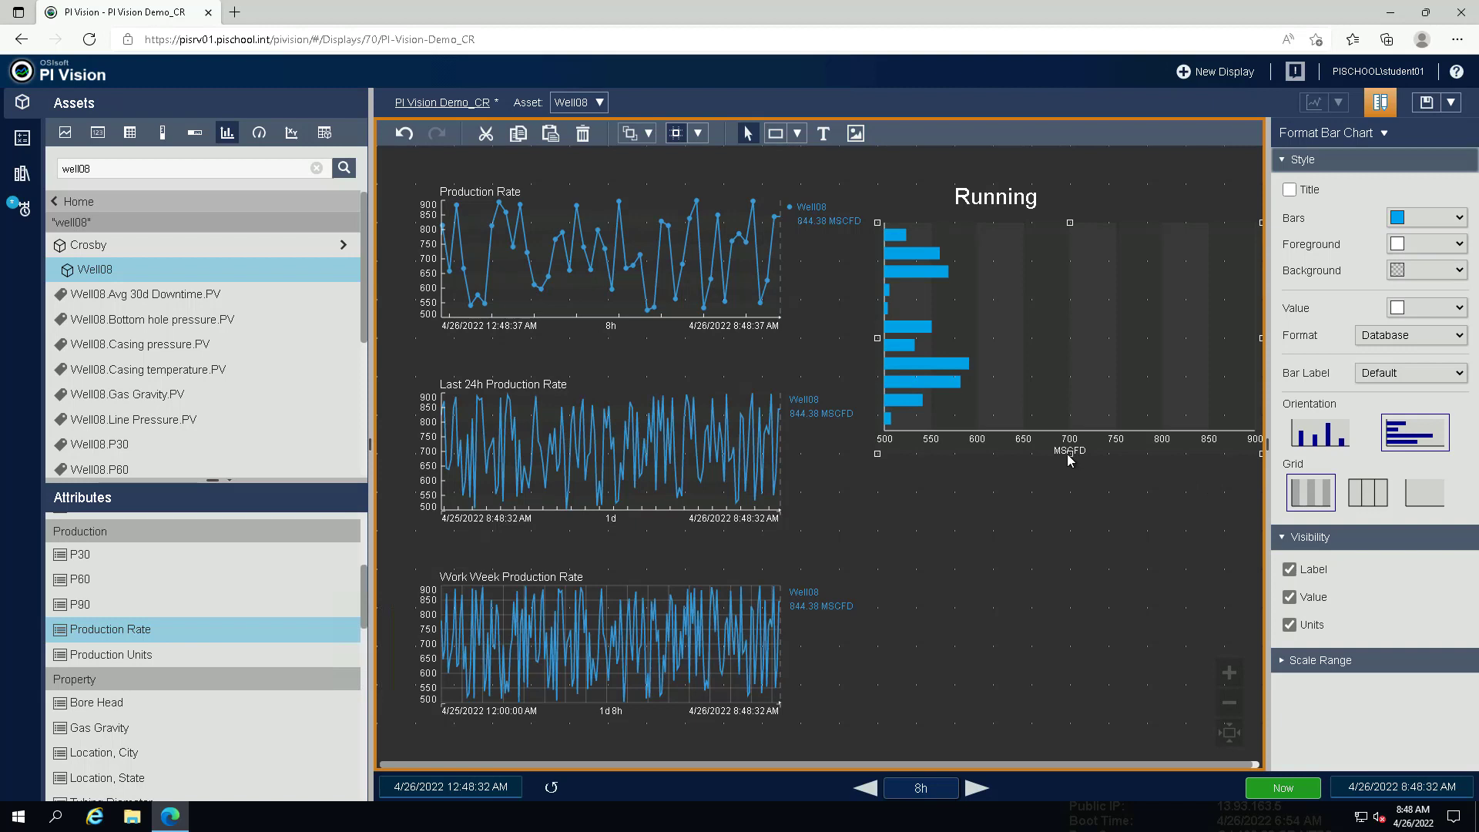
{"action": "left_click_drag", "start_coordinate": [1070, 453], "coordinate": [1069, 492]}
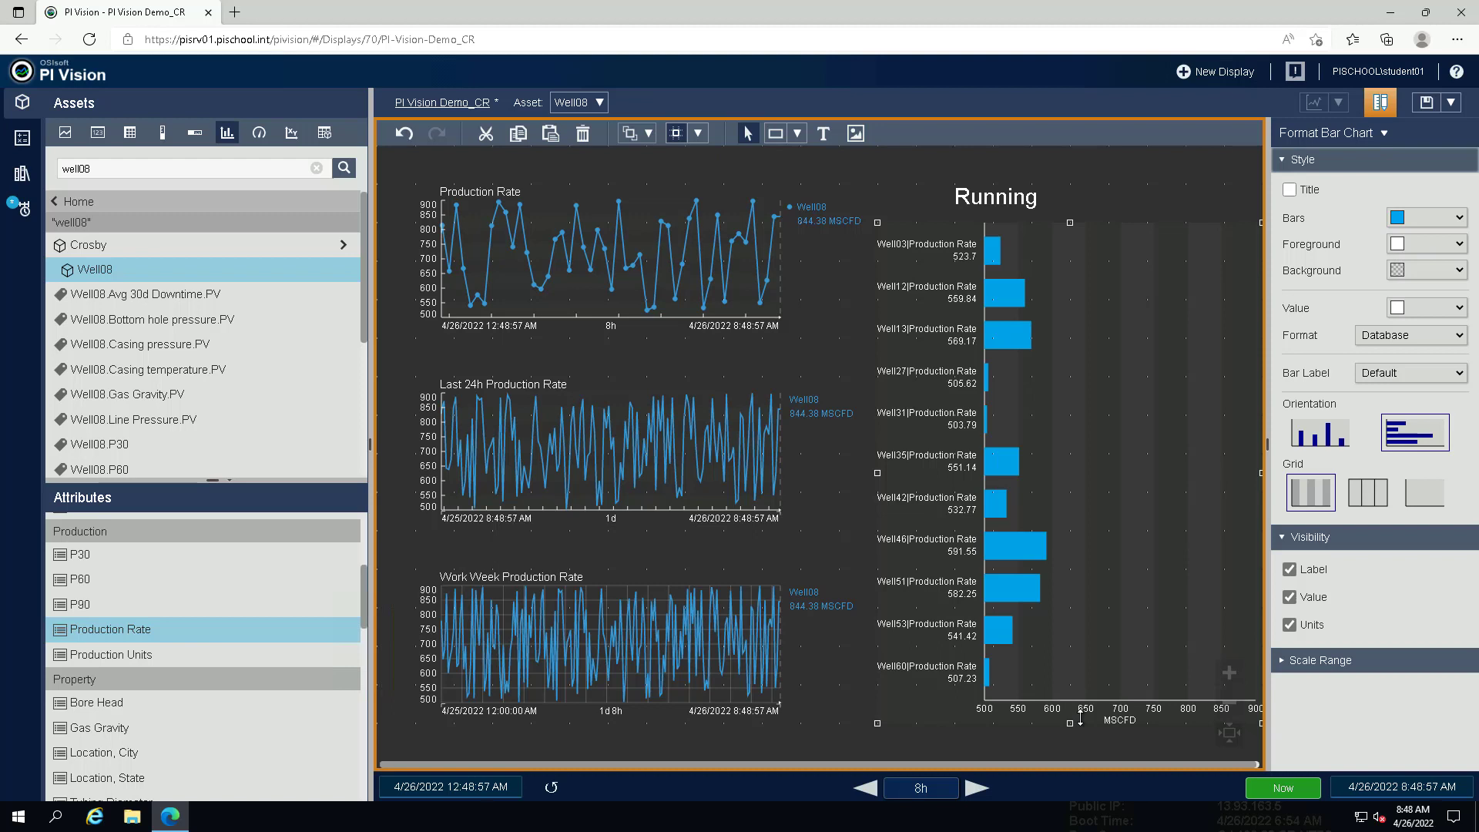
- Hide bar values and label each bar by asset name, like Well03
{"action": "left_click", "coordinate": [1289, 598]}
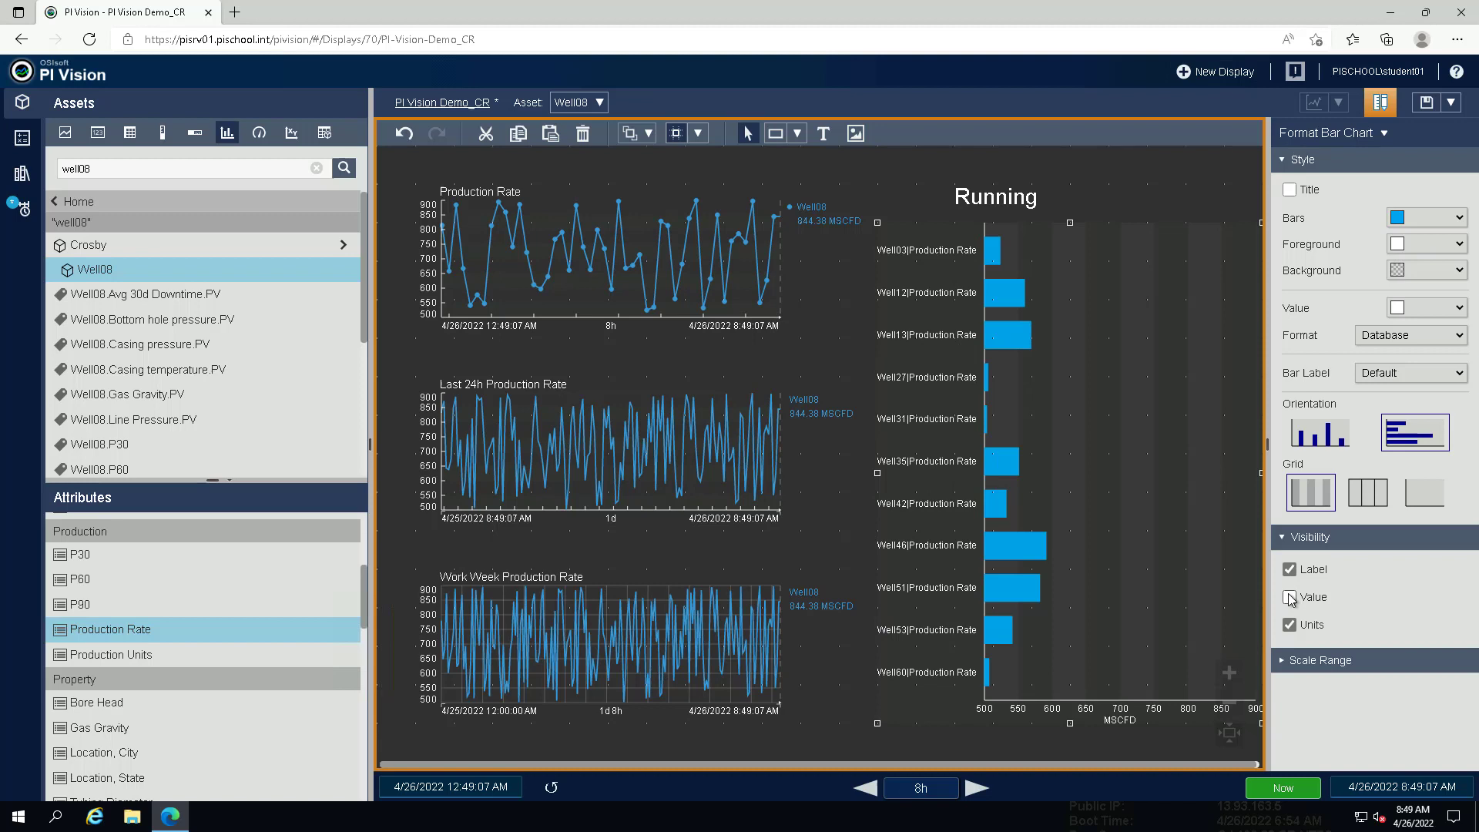
{"action": "left_click", "coordinate": [1458, 375]}
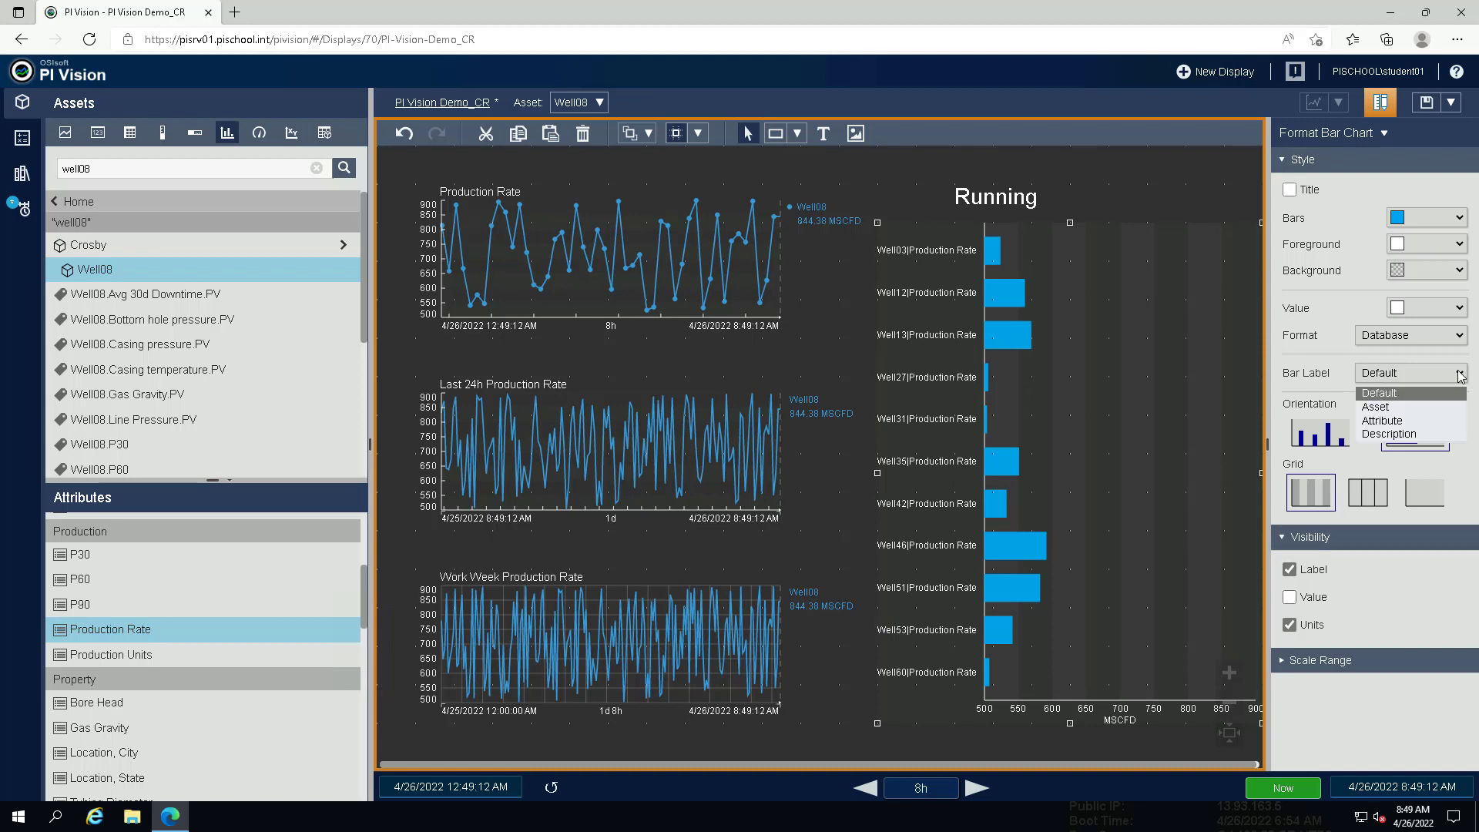
{"action": "left_click", "coordinate": [1413, 405]}
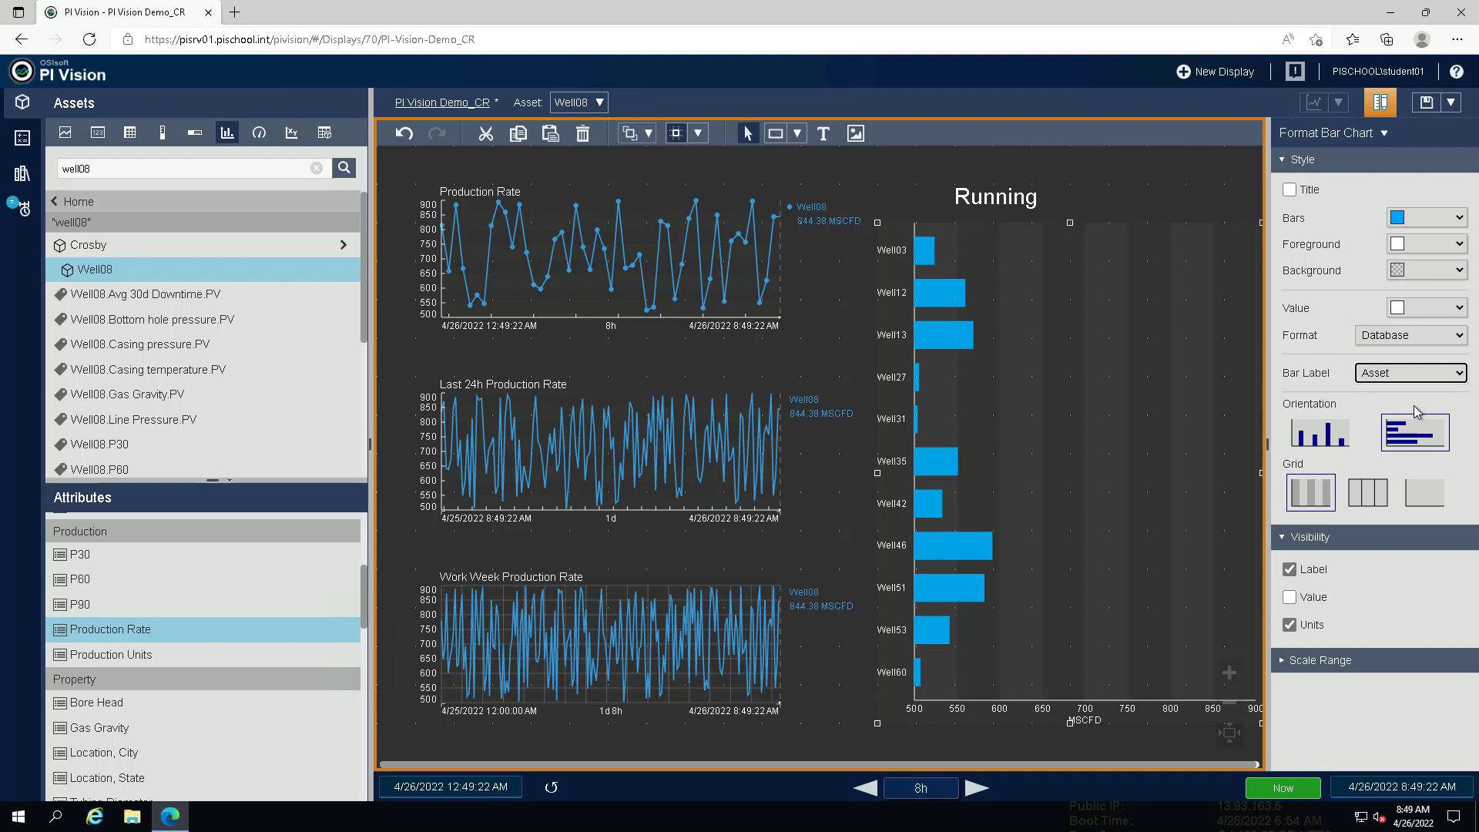
- Turn on the chart title and enter 'Production Rate'
{"action": "left_click", "coordinate": [1290, 190]}
{"action": "left_click", "coordinate": [1297, 214]}
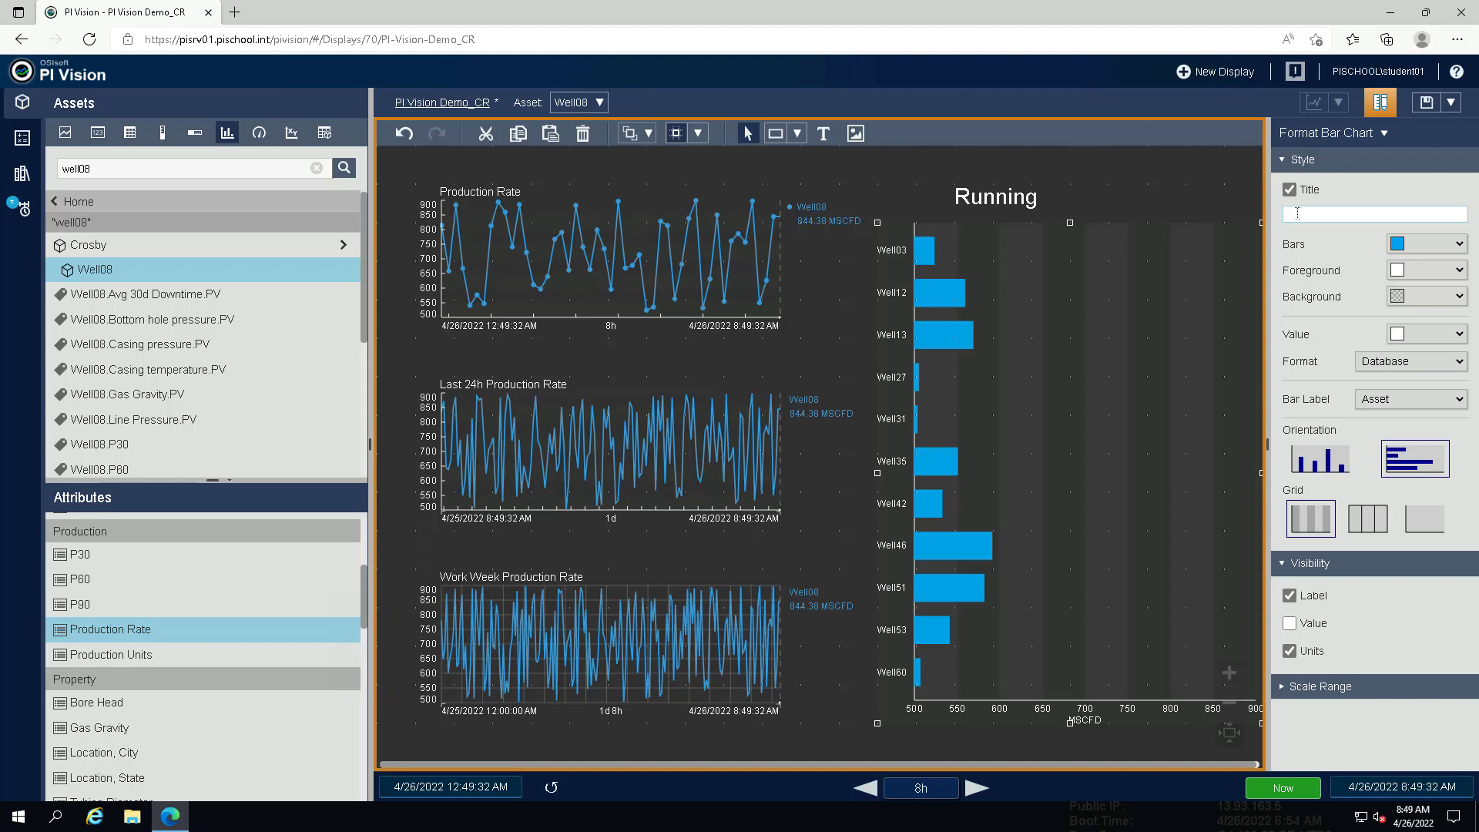
{"action": "type", "text": "Production Rate"}
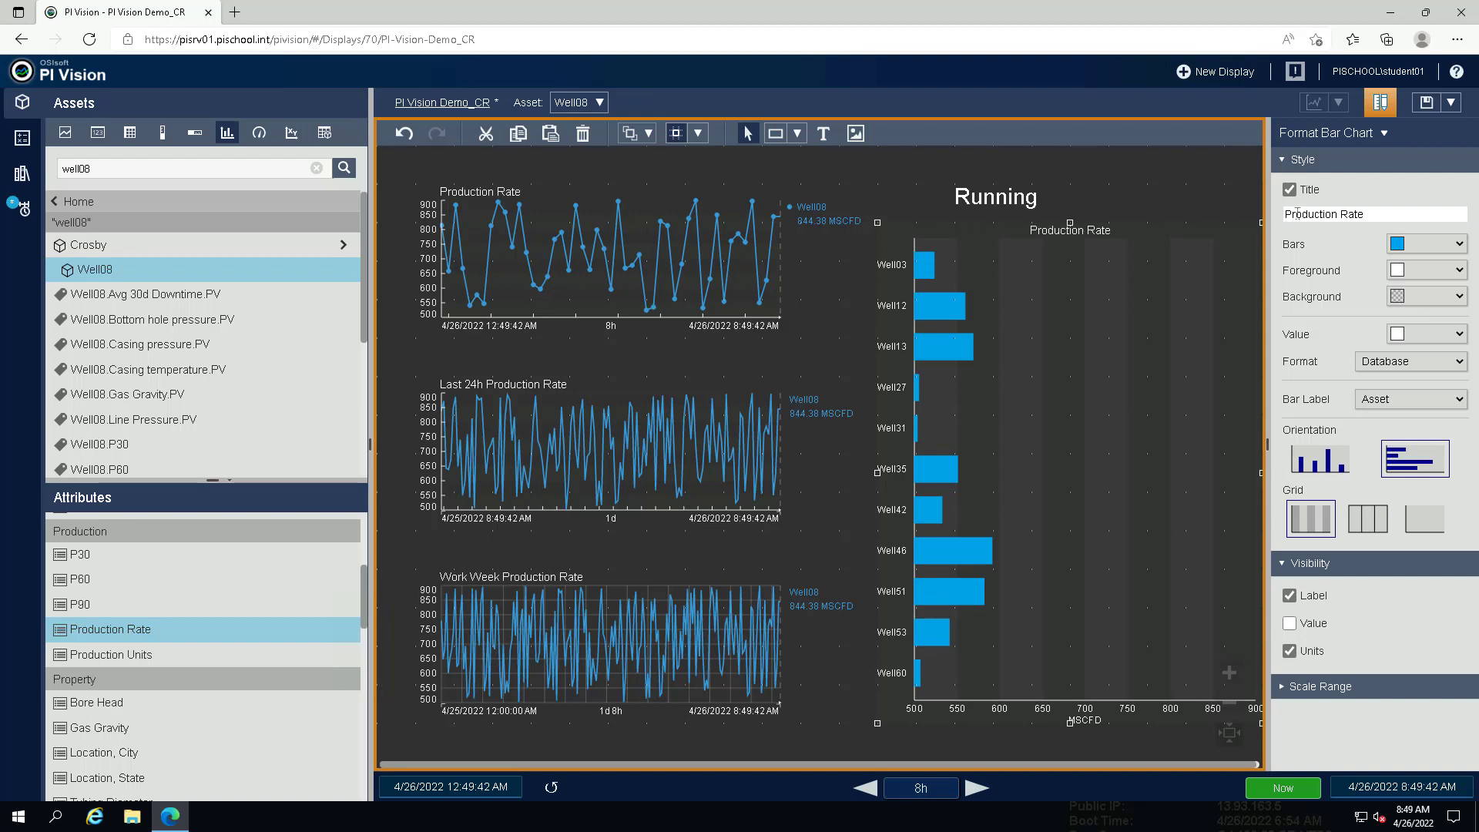
- Switch the scale range to custom limits, changing the right limit from 900 to 600
{"action": "left_click", "coordinate": [1283, 688]}
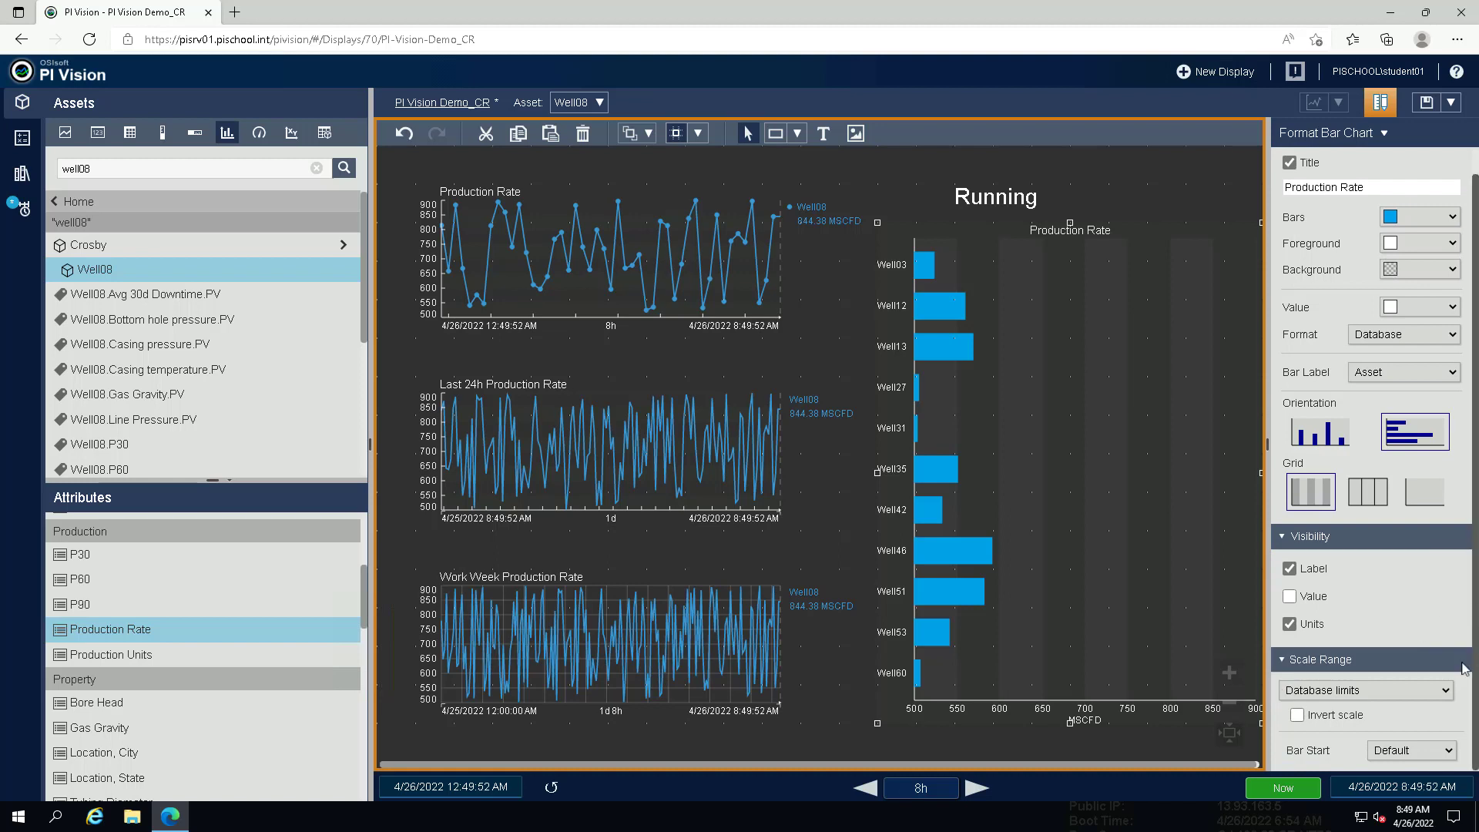
{"action": "left_click", "coordinate": [1447, 691]}
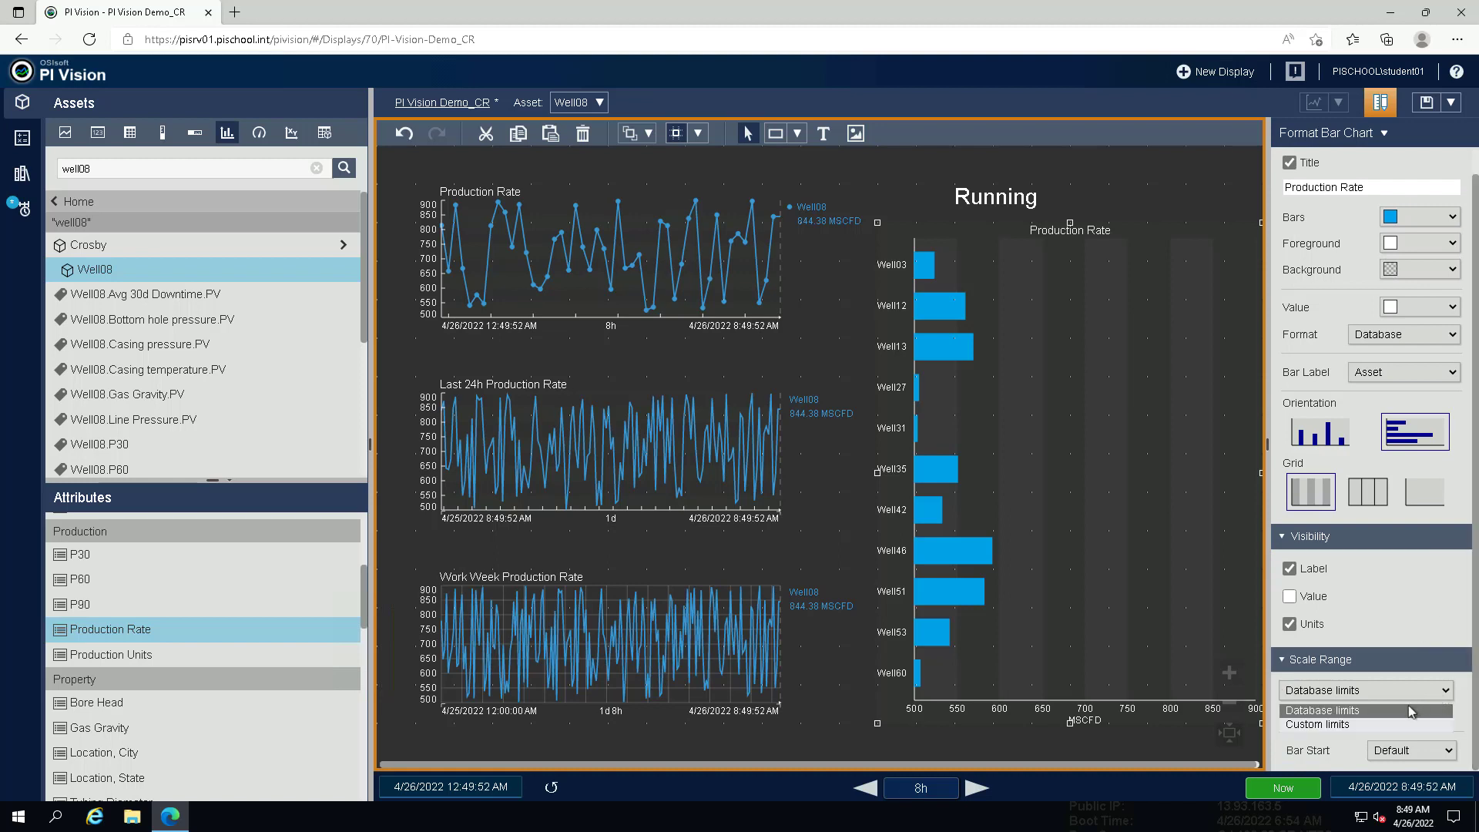
{"action": "left_click", "coordinate": [1362, 723]}
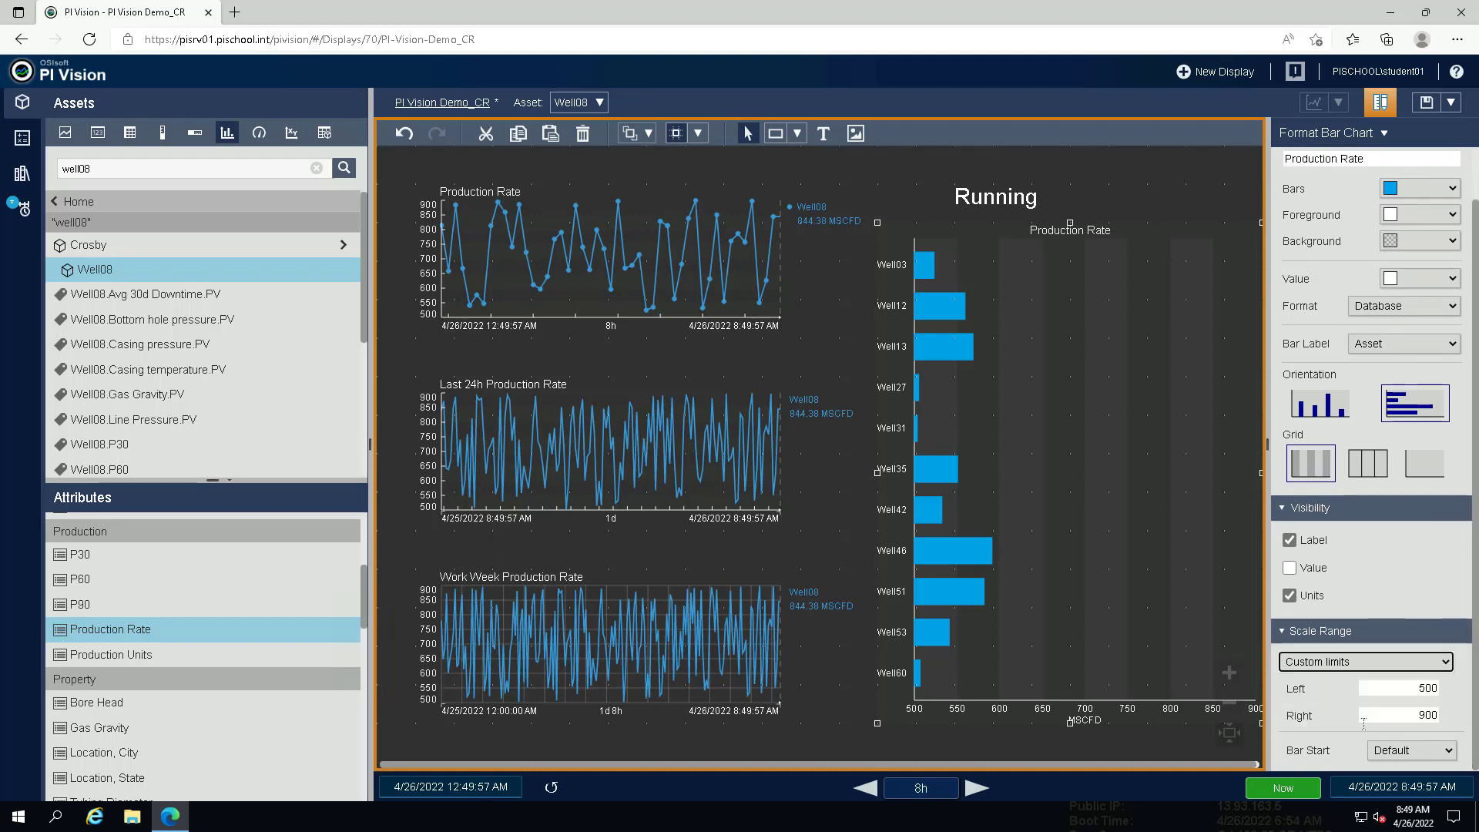
{"action": "left_click", "coordinate": [1427, 715]}
{"action": "type", "text": "6"}
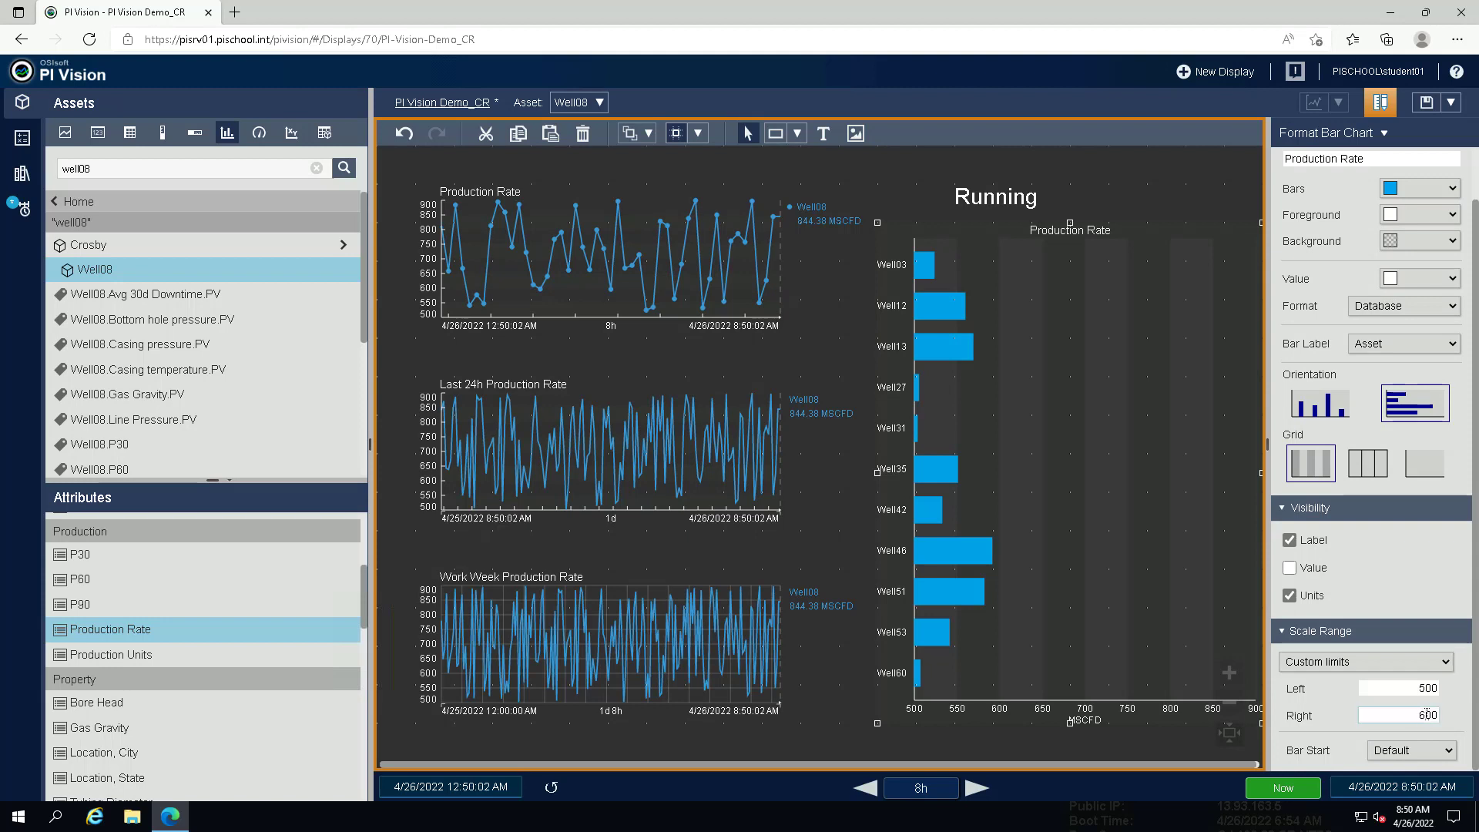
{"action": "key", "text": "Return"}
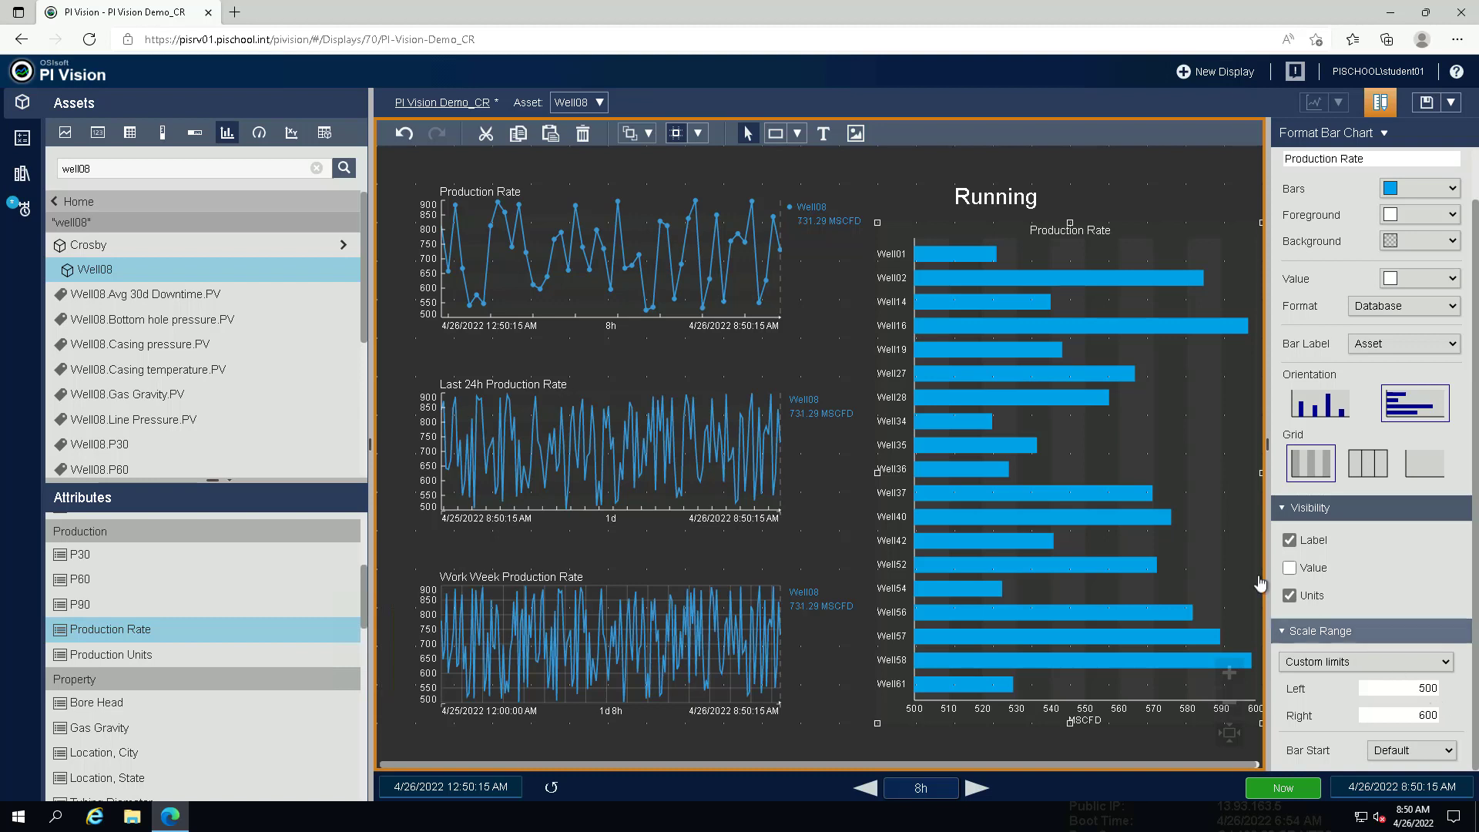
- Add multi-state colouring to the bars: ≤600 dark green, ≤580 green, ≤520 red
{"action": "right_click", "coordinate": [1070, 444]}
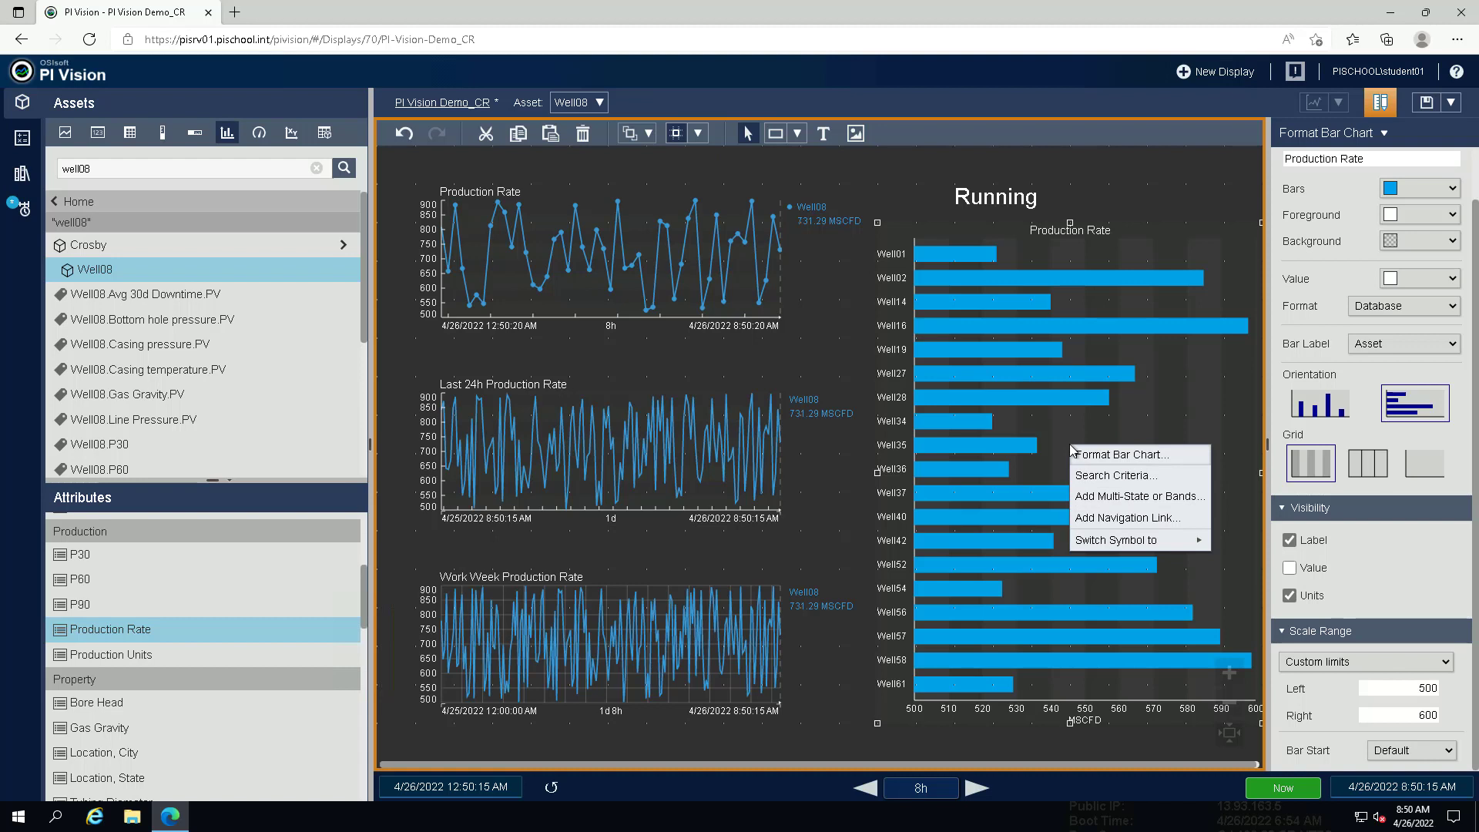
{"action": "left_click", "coordinate": [1094, 497]}
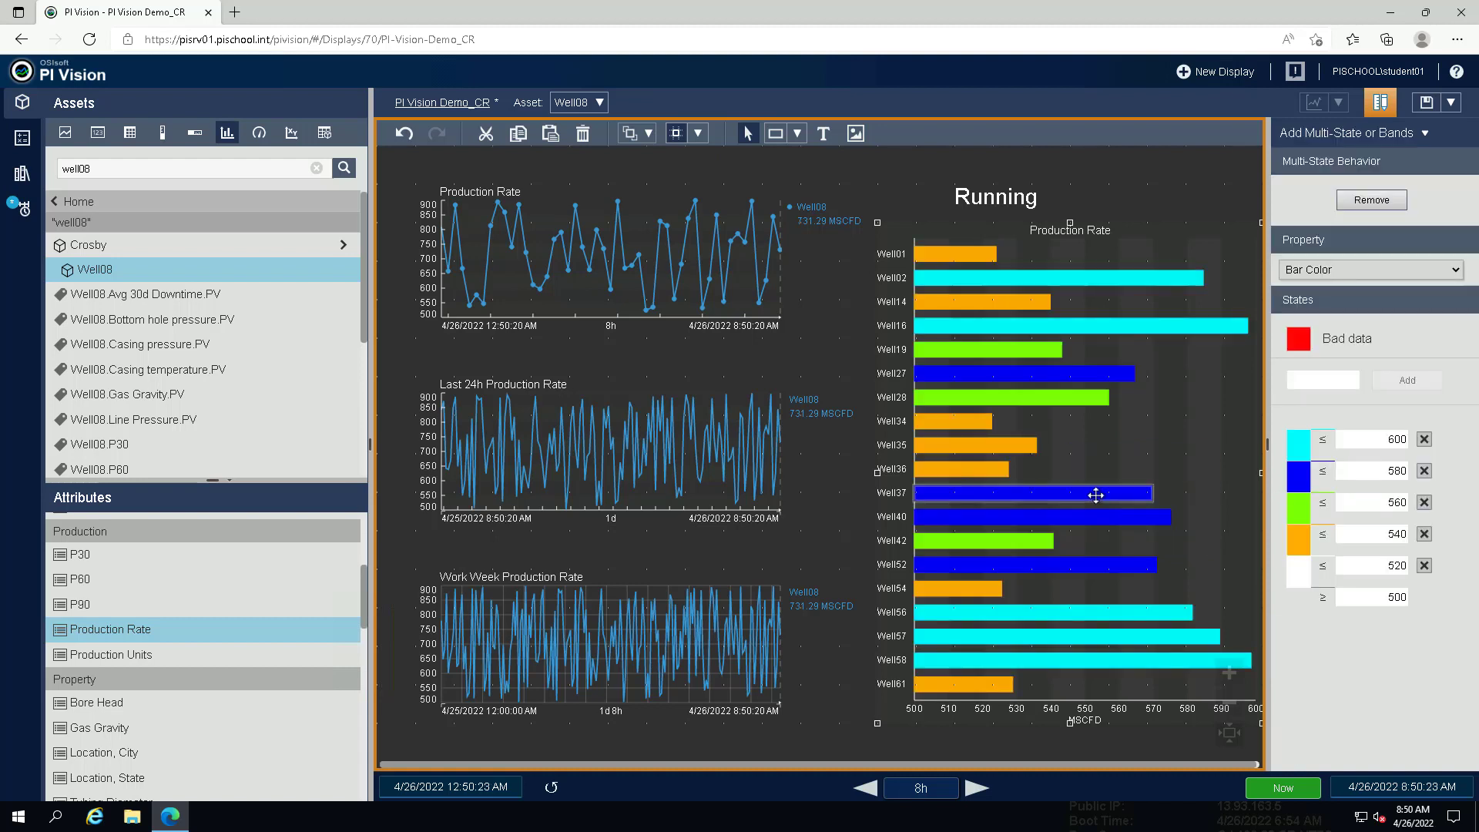
{"action": "left_click", "coordinate": [1297, 446]}
{"action": "left_click", "coordinate": [1420, 528]}
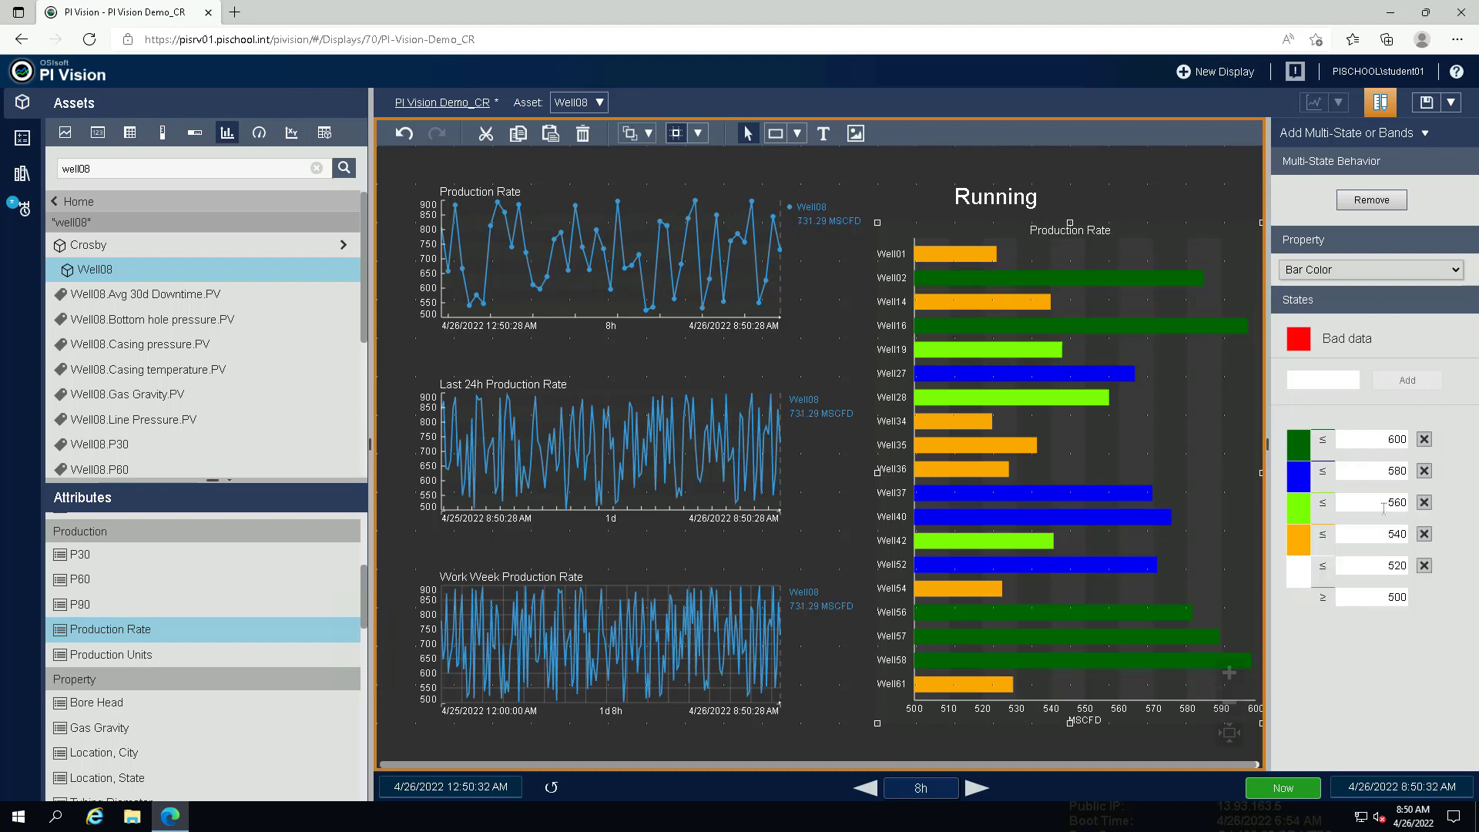
{"action": "left_click", "coordinate": [1297, 476]}
{"action": "left_click", "coordinate": [1422, 578]}
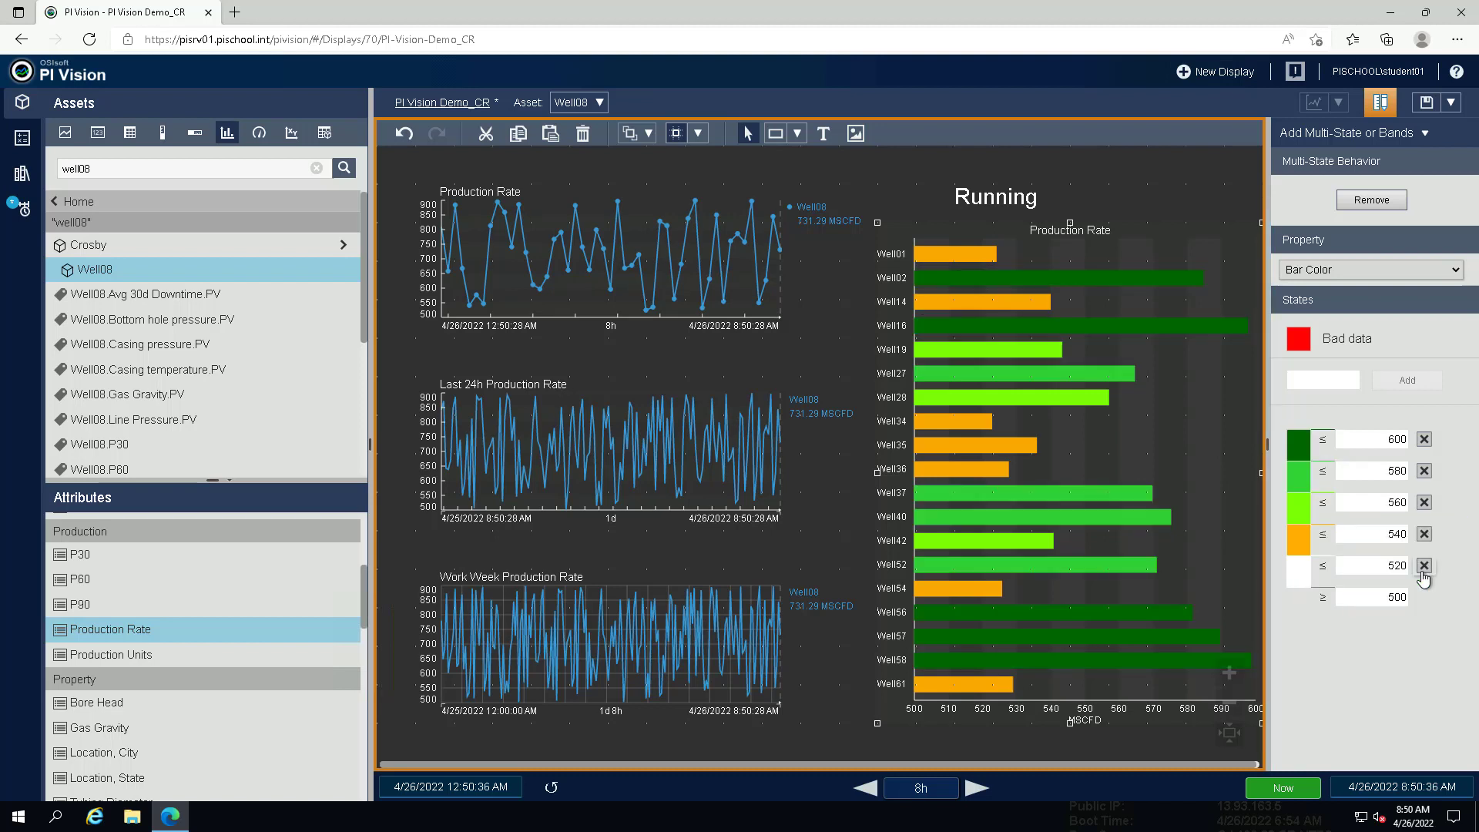
{"action": "left_click", "coordinate": [1298, 572]}
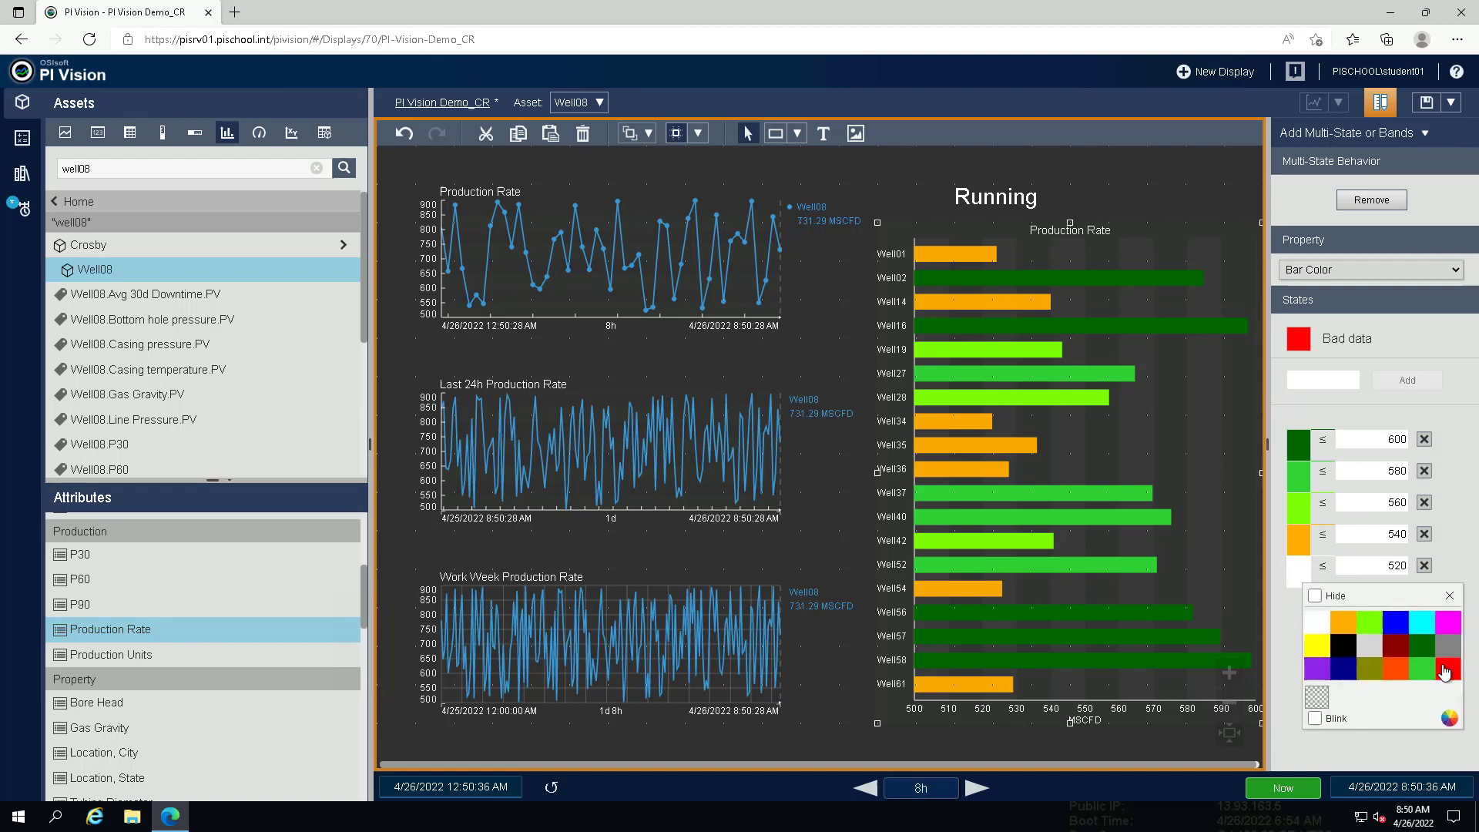
{"action": "left_click", "coordinate": [1446, 669]}
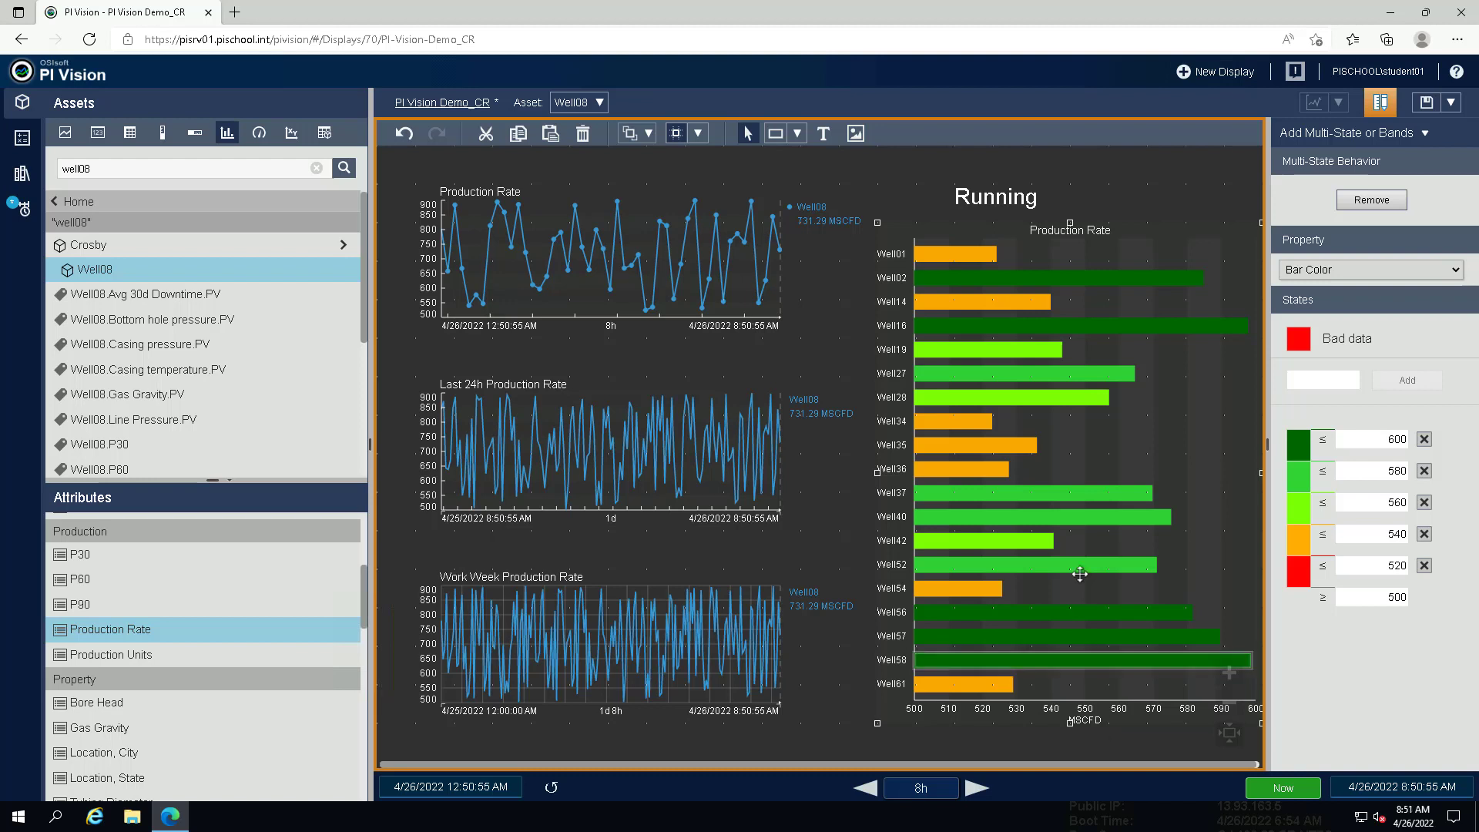
- Link the bar chart to change the current display's context, rooted at the current asset, and save
{"action": "right_click", "coordinate": [1077, 542]}
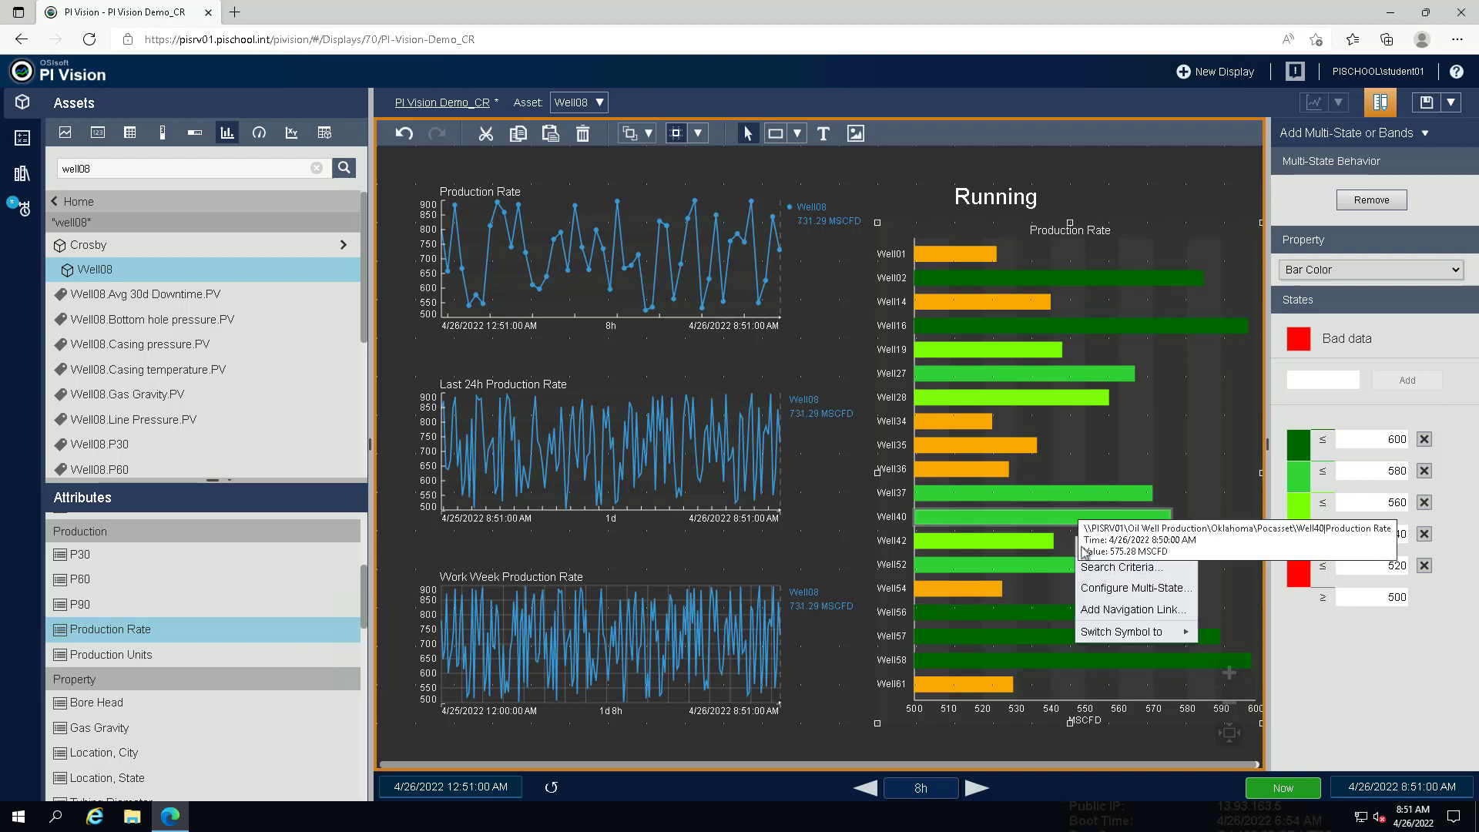
{"action": "left_click", "coordinate": [1123, 610]}
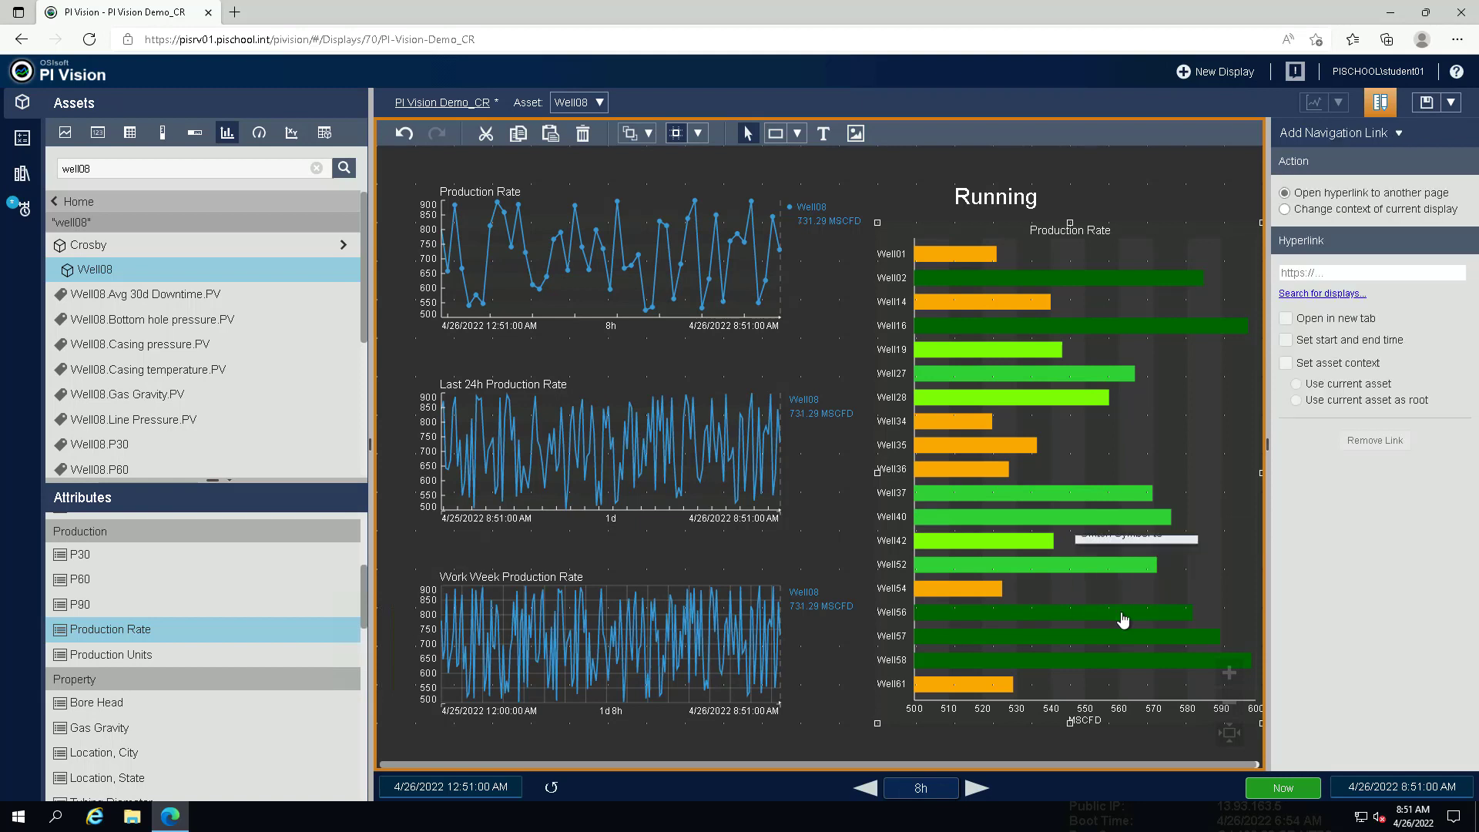
{"action": "left_click", "coordinate": [1285, 209]}
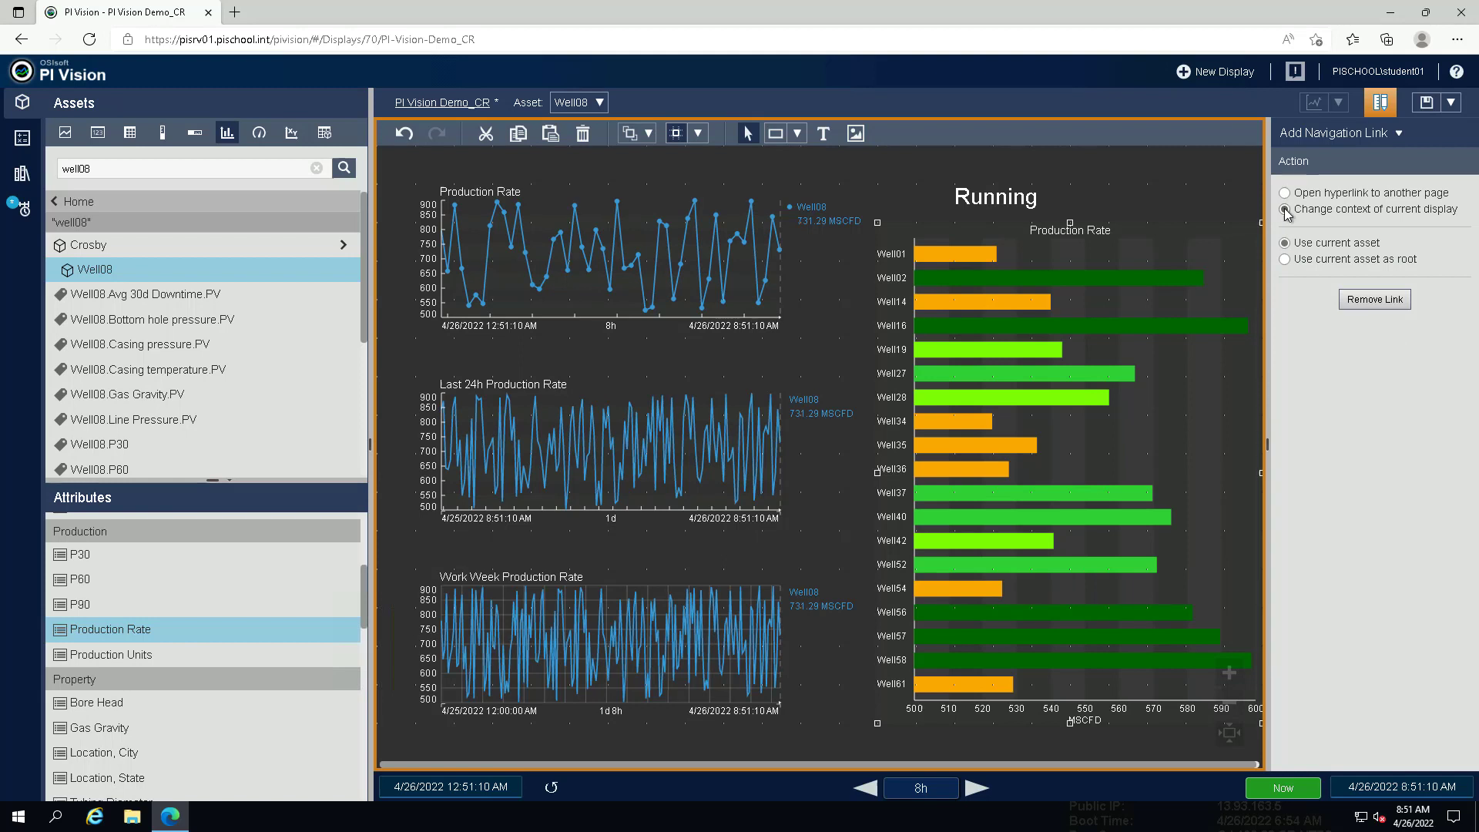
{"action": "left_click", "coordinate": [1285, 259]}
{"action": "left_click", "coordinate": [1423, 104]}
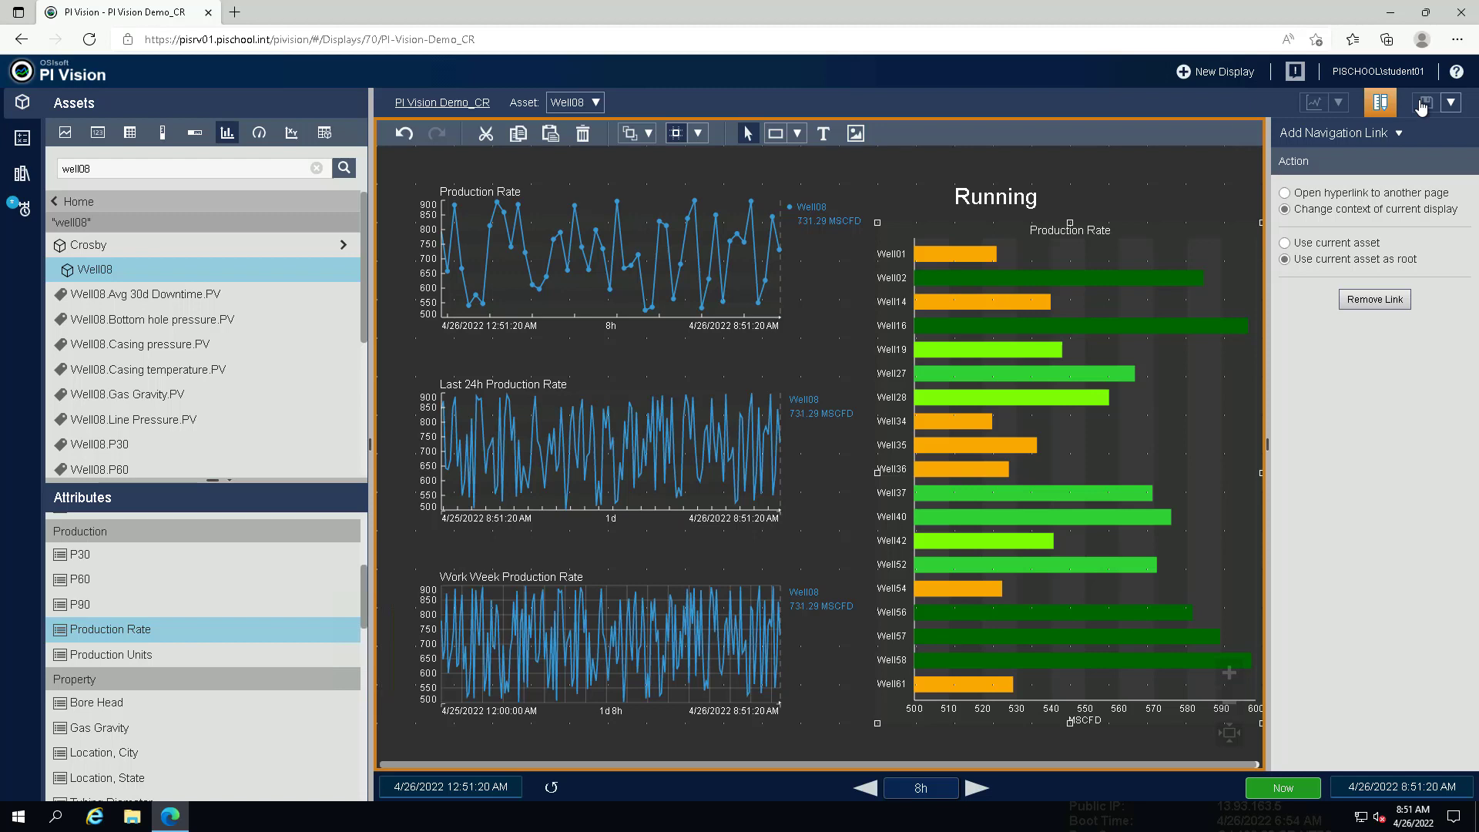
- Exit edit mode, then click the Well16 and Well34 bars to switch the trends' asset
{"action": "left_click", "coordinate": [1379, 104]}
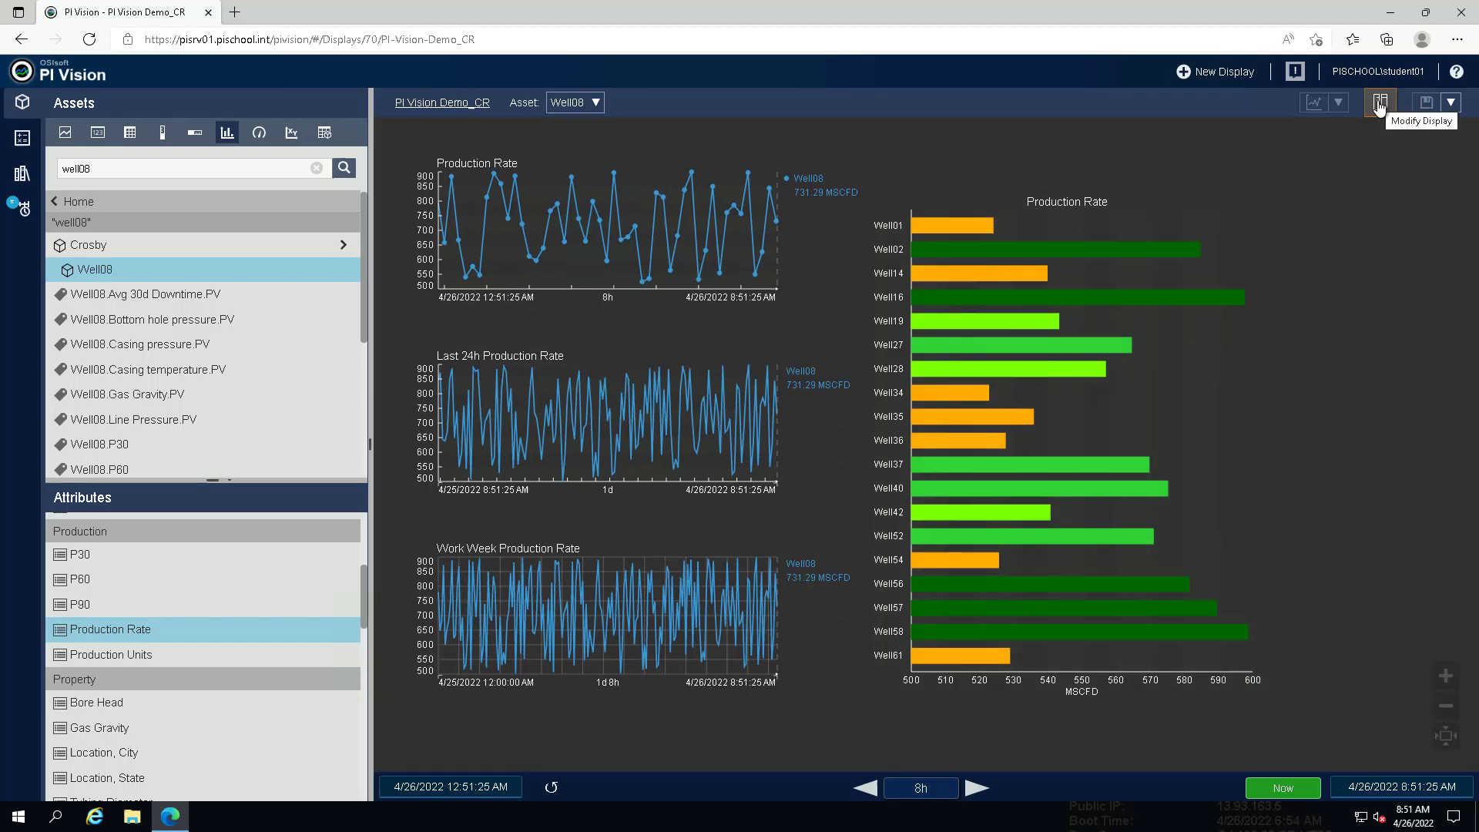
{"action": "left_click", "coordinate": [1027, 308]}
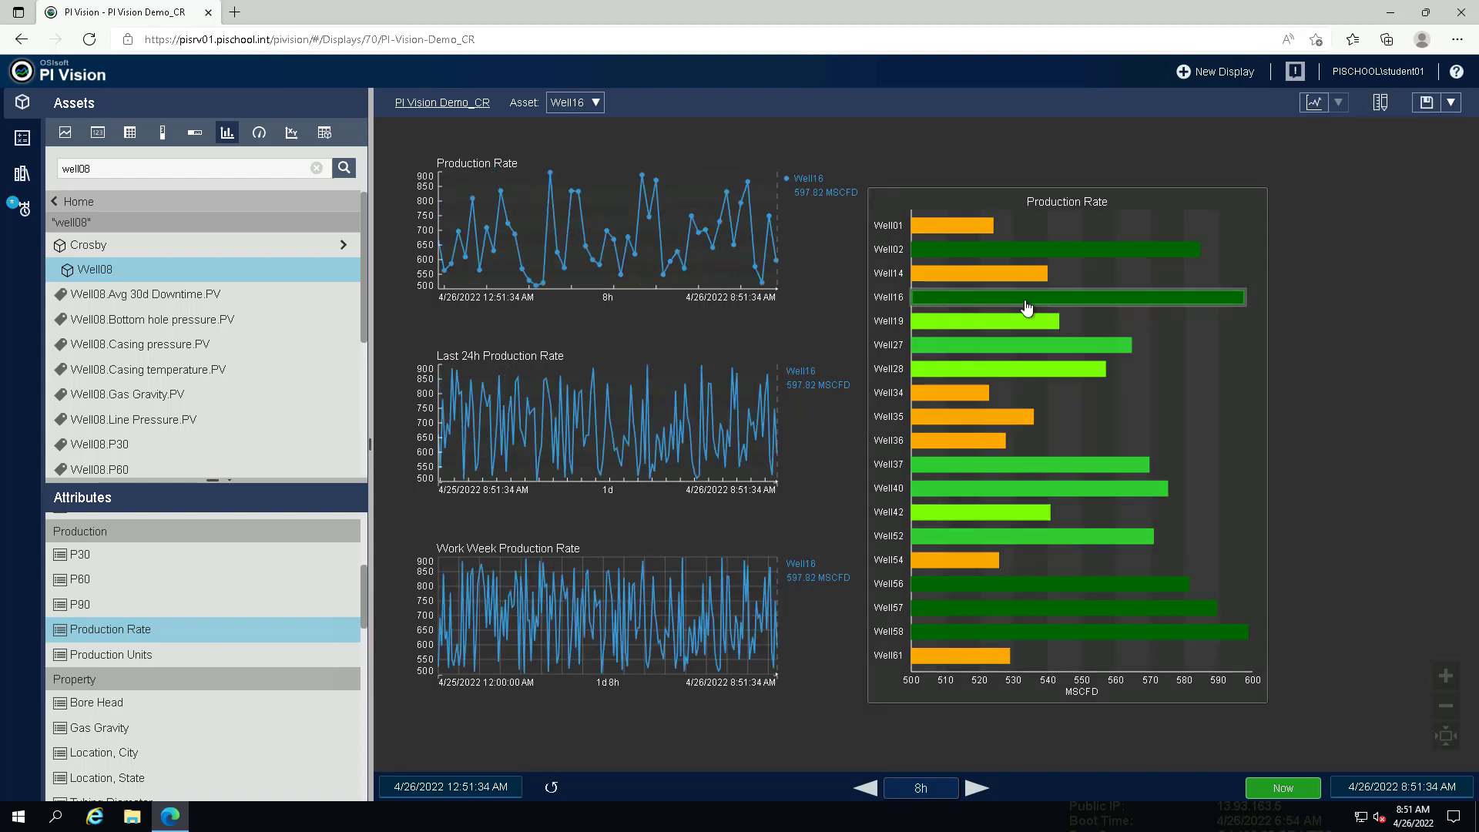
{"action": "left_click", "coordinate": [967, 396]}
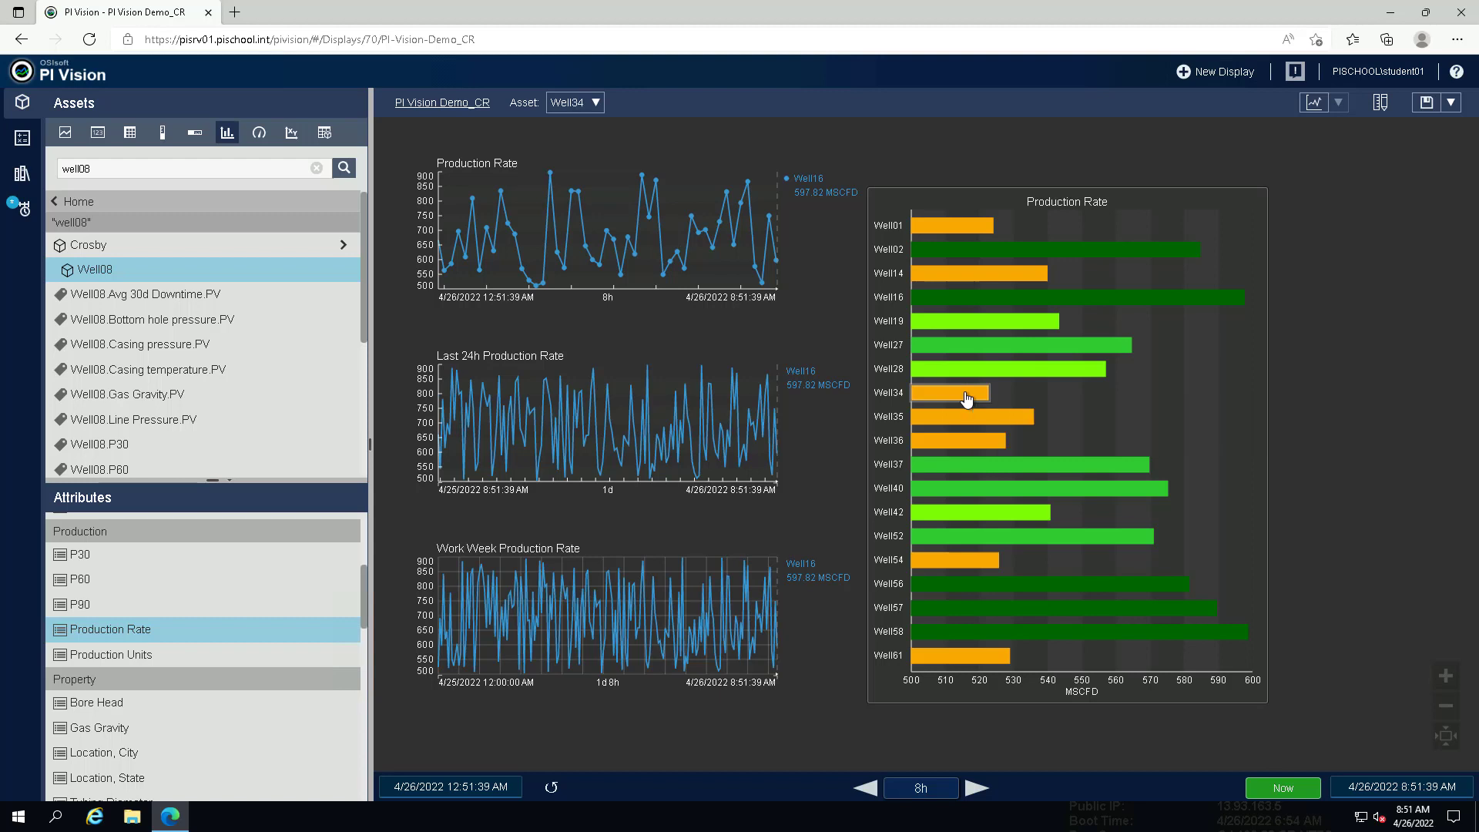